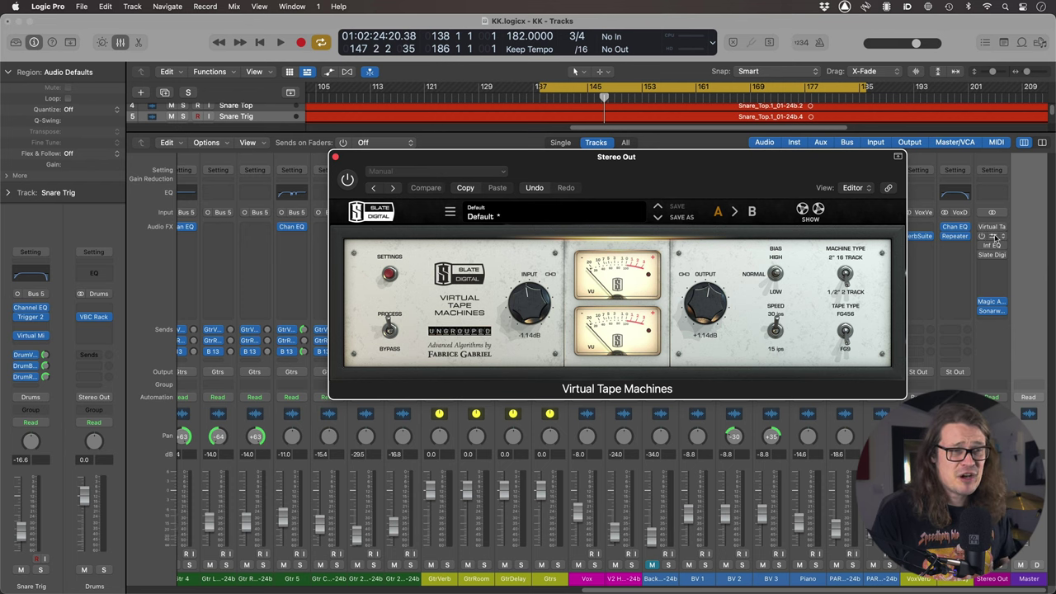
Open Stereo Out's Virtual Mix Rack, Inf EQ and FG-X plugin windows and arrange them up-left
{"action": "left_click", "coordinate": [994, 237]}
{"action": "left_click_drag", "start_coordinate": [900, 101], "coordinate": [805, 101]}
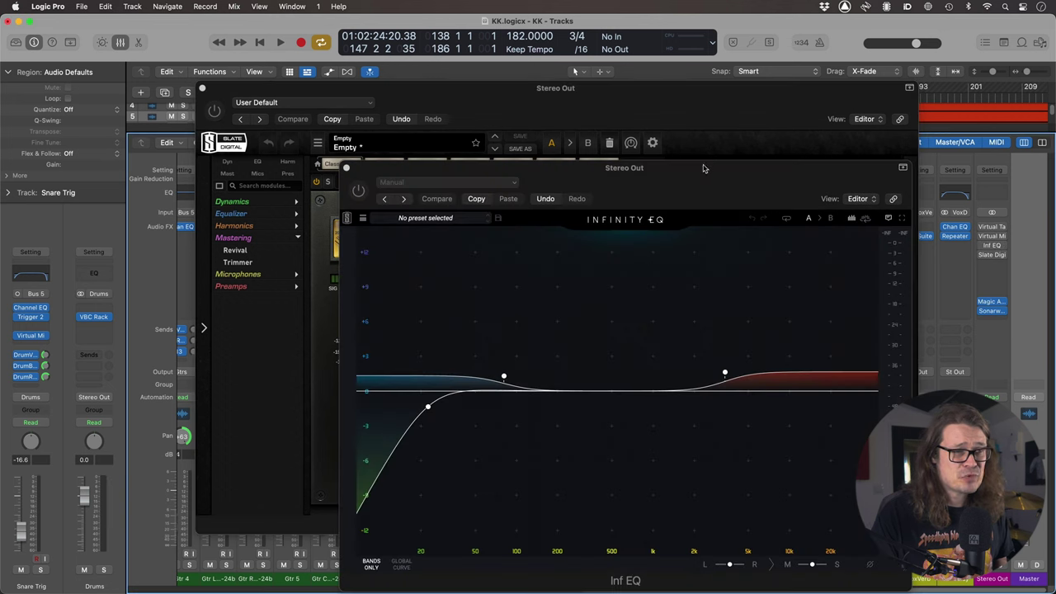
{"action": "left_click_drag", "start_coordinate": [703, 170], "coordinate": [584, 74]}
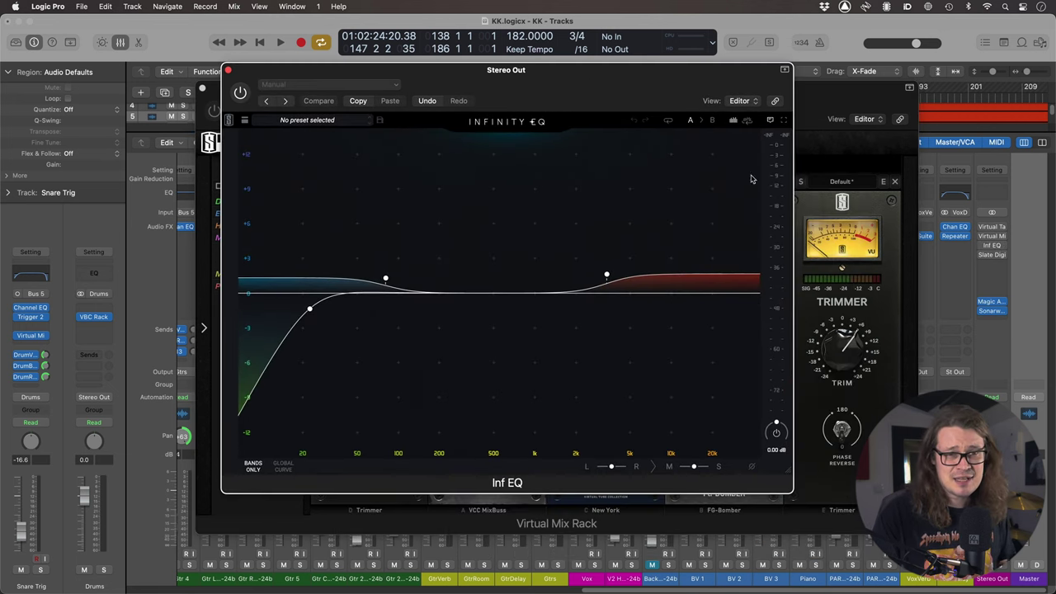
{"action": "left_click", "coordinate": [992, 254]}
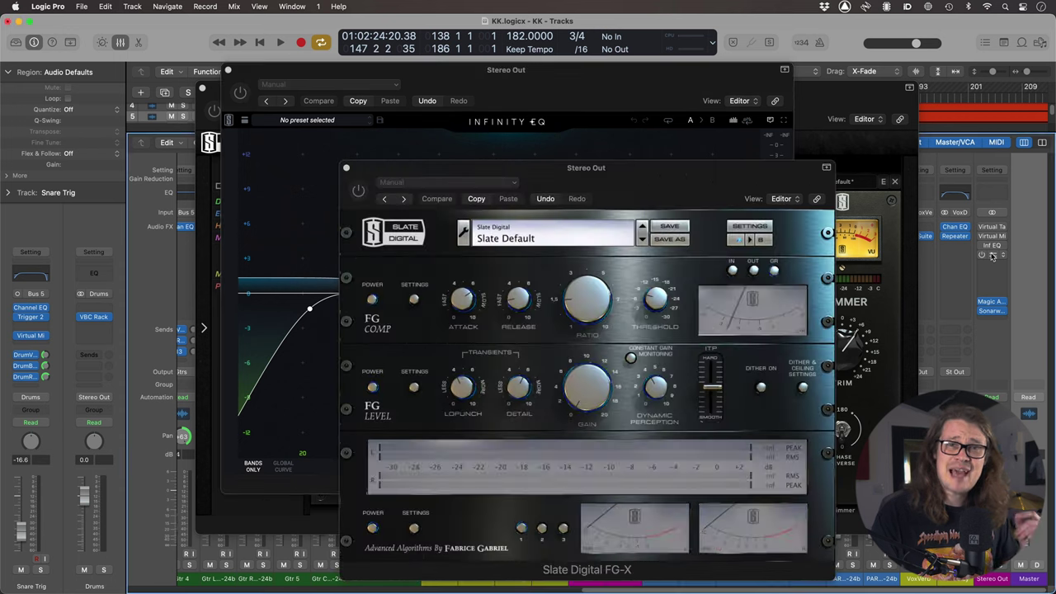
{"action": "left_click_drag", "start_coordinate": [720, 167], "coordinate": [665, 101]}
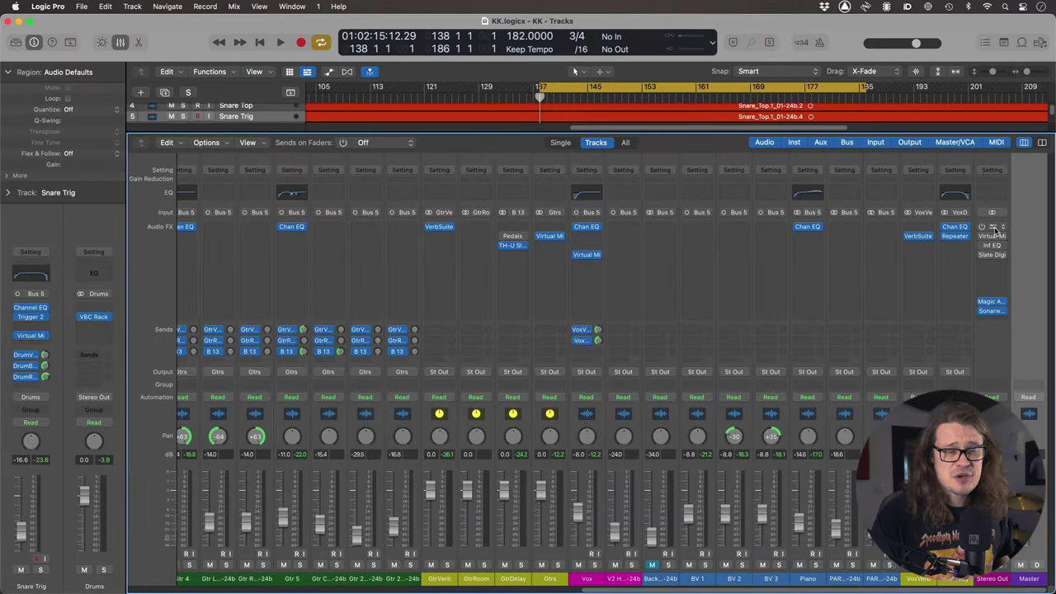
Switch on Stereo Out's Virtual Tape Machines (2" 16 track, FG456), then set it to Bypass
{"action": "left_click", "coordinate": [995, 228]}
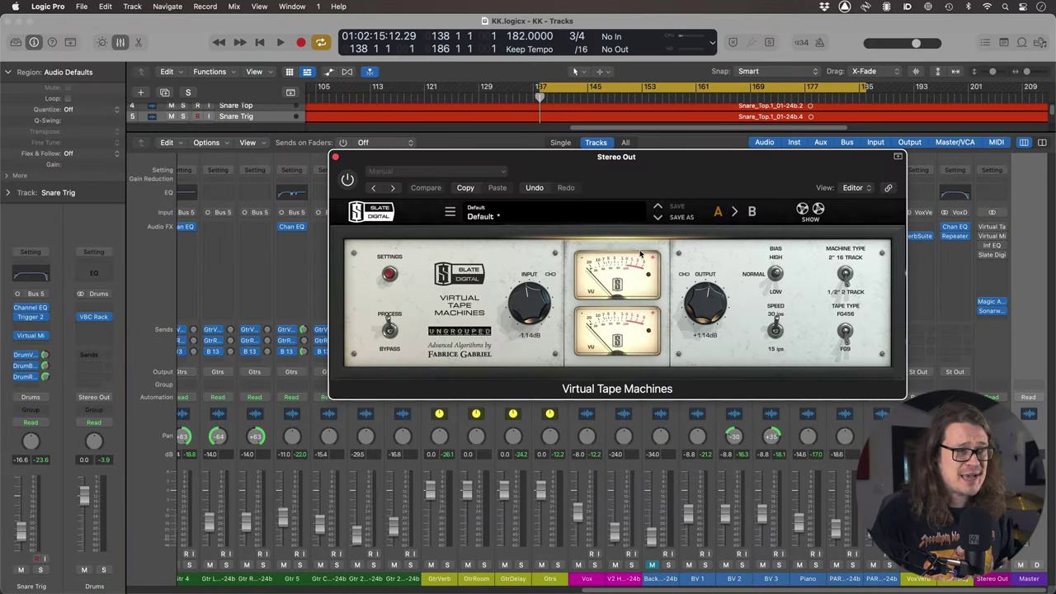
{"action": "left_click", "coordinate": [350, 180]}
{"action": "left_click_drag", "start_coordinate": [419, 162], "coordinate": [415, 154]}
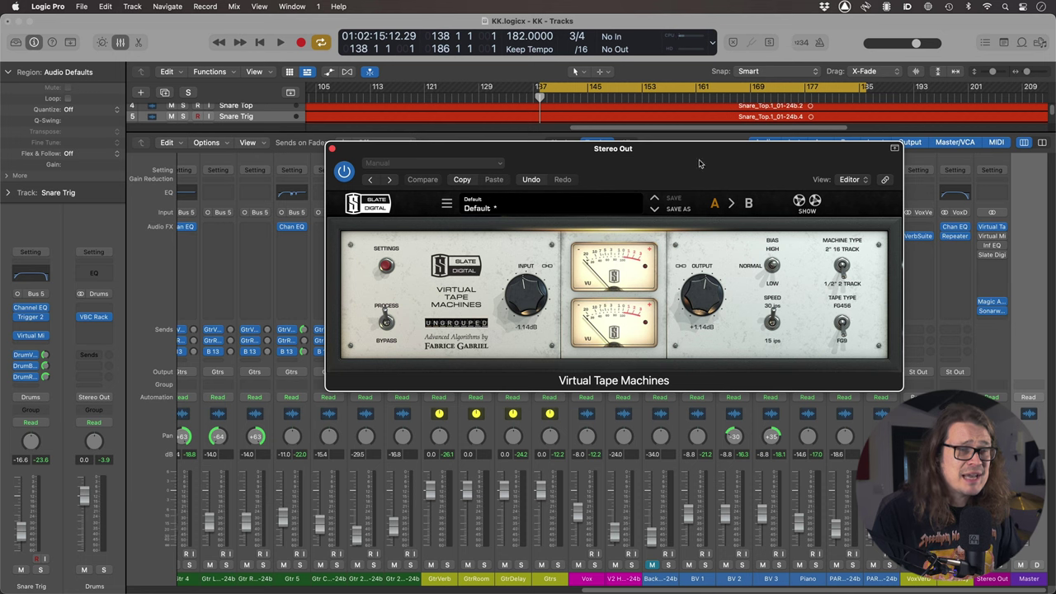
{"action": "left_click_drag", "start_coordinate": [618, 152], "coordinate": [612, 135]}
{"action": "left_click", "coordinate": [380, 304]}
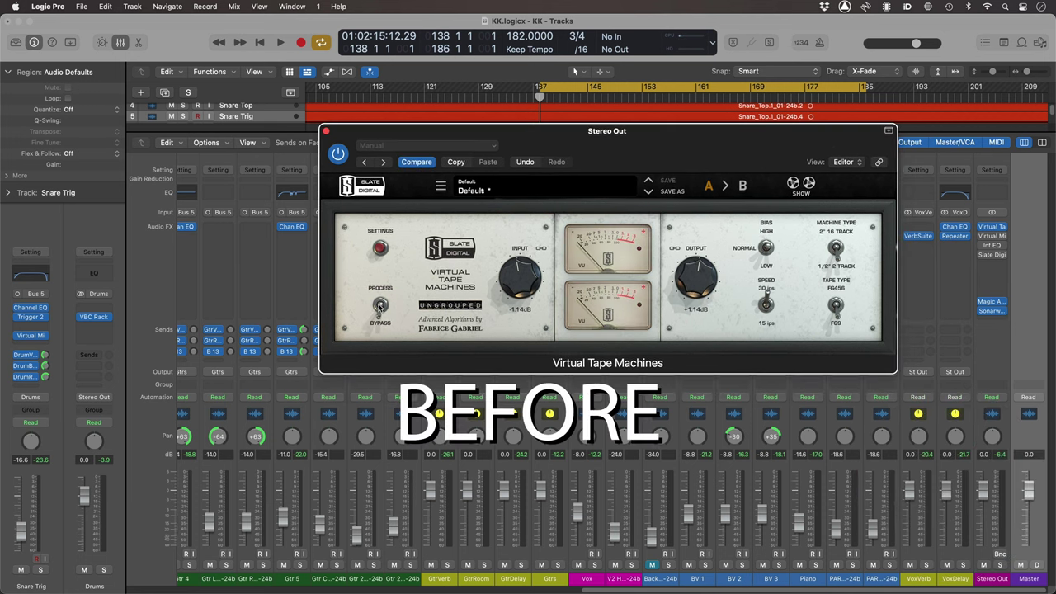
Play the mix, A/B tape processing against bypass leaving it processing, and reposition the Virtual Mix Rack
{"action": "key", "text": "space"}
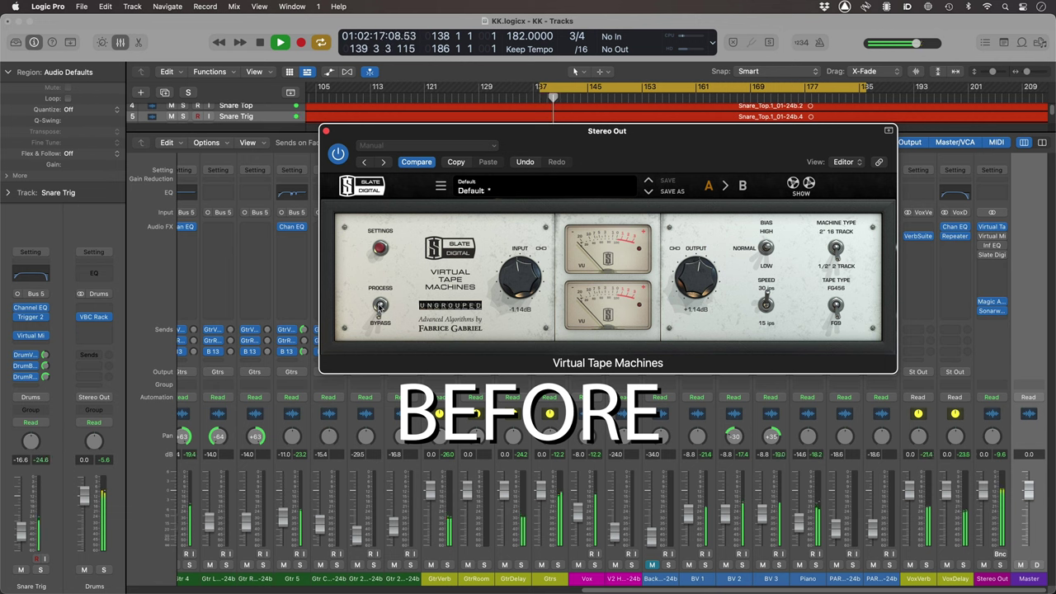
{"action": "left_click", "coordinate": [379, 303]}
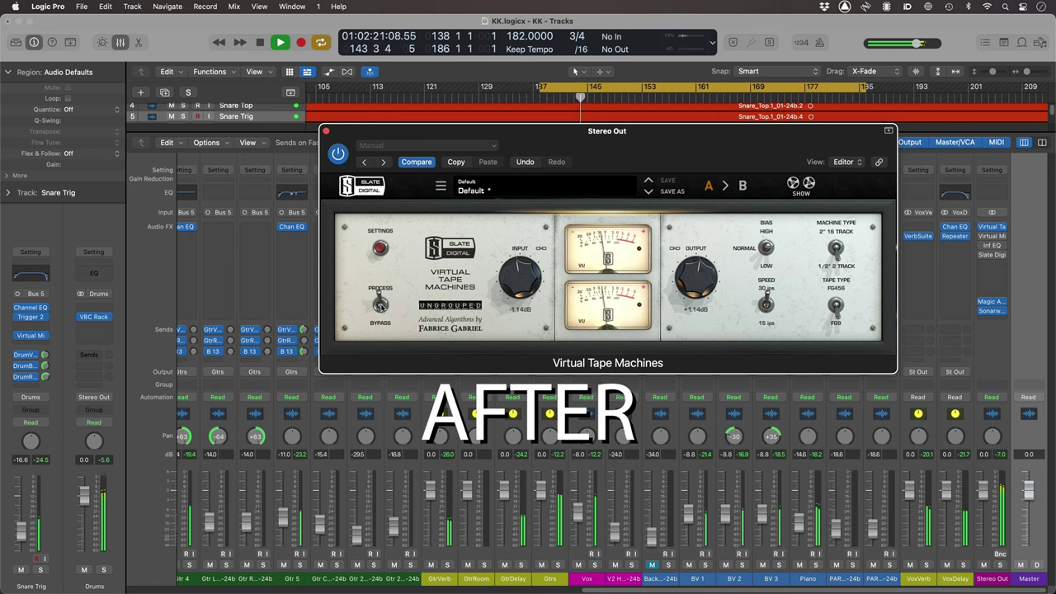
{"action": "left_click", "coordinate": [380, 304]}
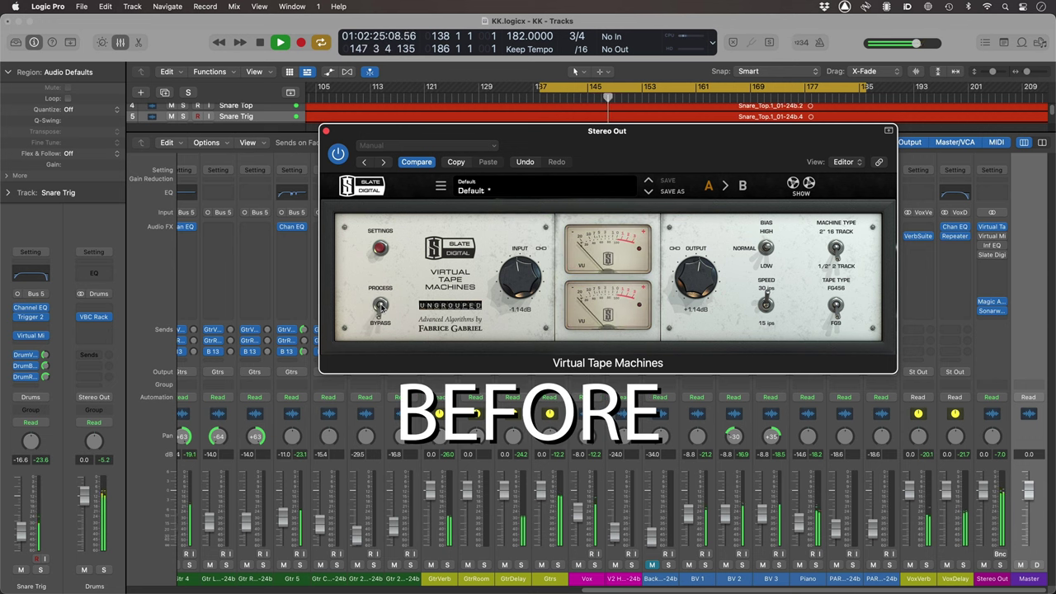
{"action": "left_click", "coordinate": [379, 304]}
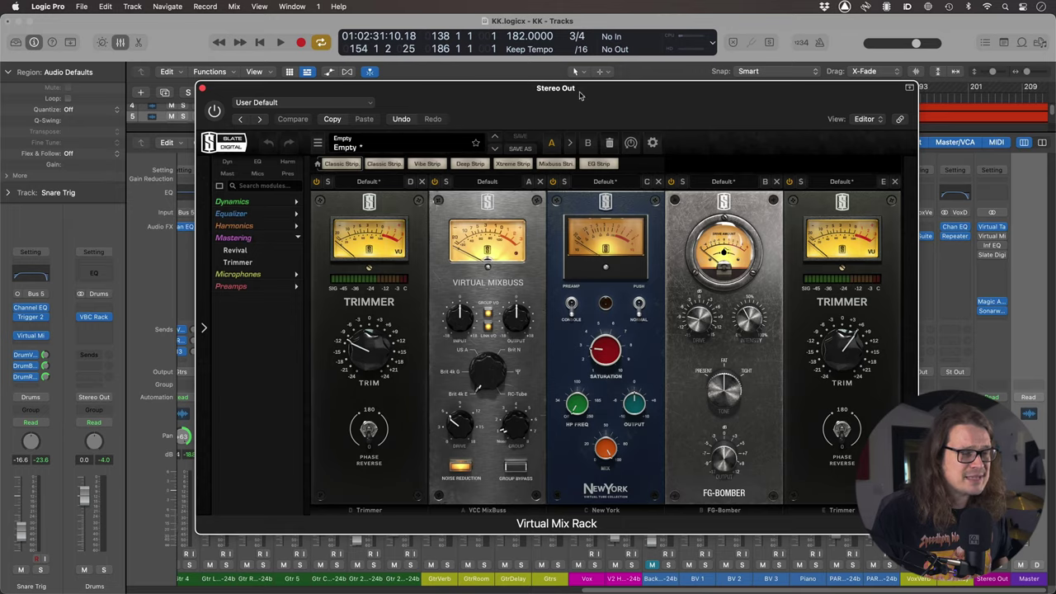
{"action": "left_click_drag", "start_coordinate": [528, 87], "coordinate": [453, 50]}
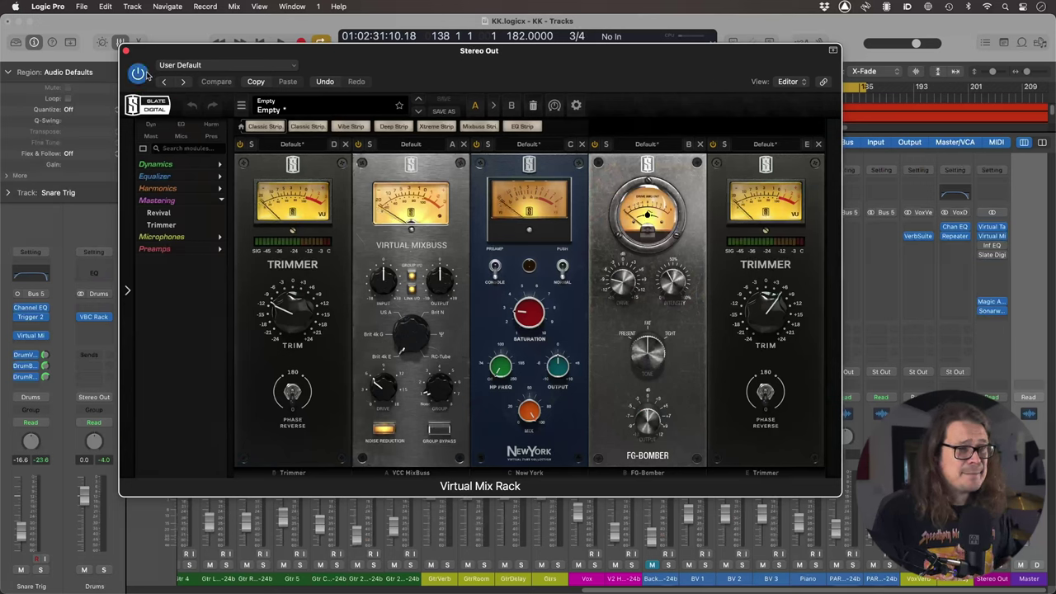
Bypass the FG-Bomber, New York and VCC MixBuss modules, and reset the Mixbuss input to 0.00 dB
{"action": "left_click", "coordinate": [595, 144]}
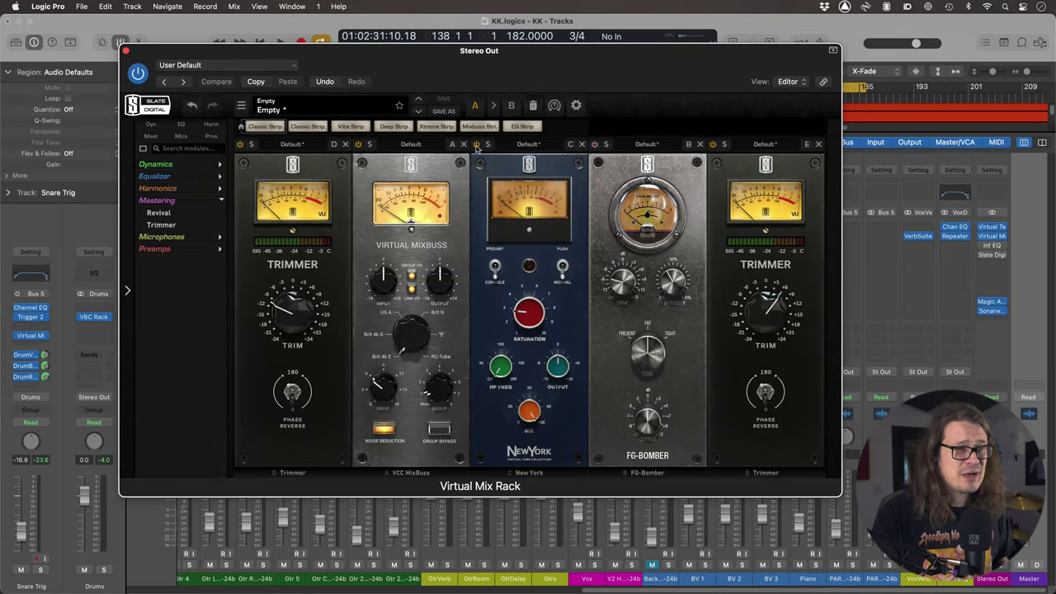
{"action": "left_click", "coordinate": [477, 145]}
{"action": "left_click", "coordinate": [358, 145]}
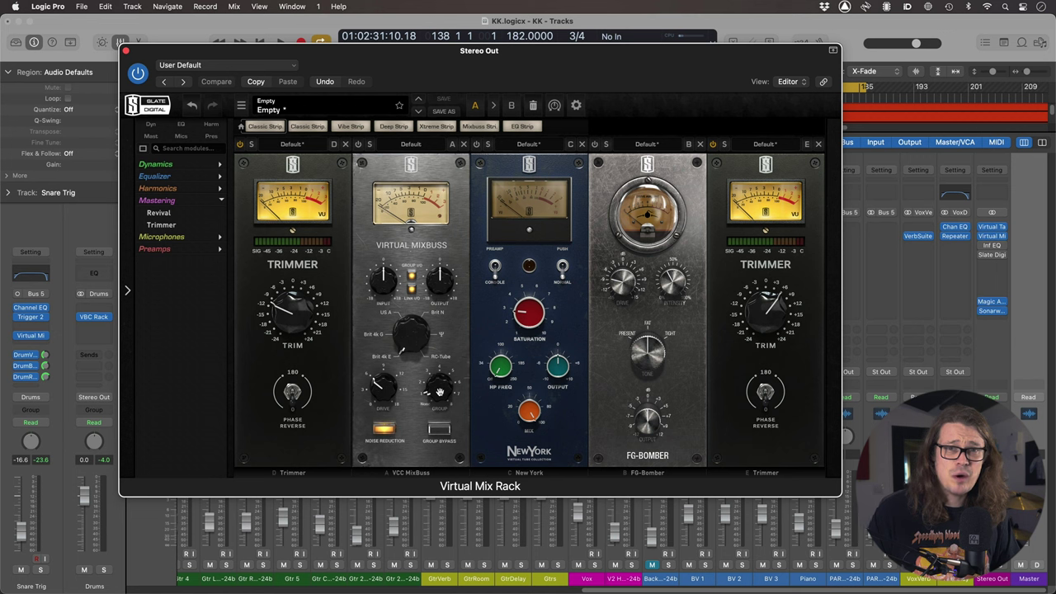
{"action": "left_click_drag", "start_coordinate": [391, 285], "coordinate": [391, 299]}
{"action": "left_click", "coordinate": [388, 287], "text": "alt"}
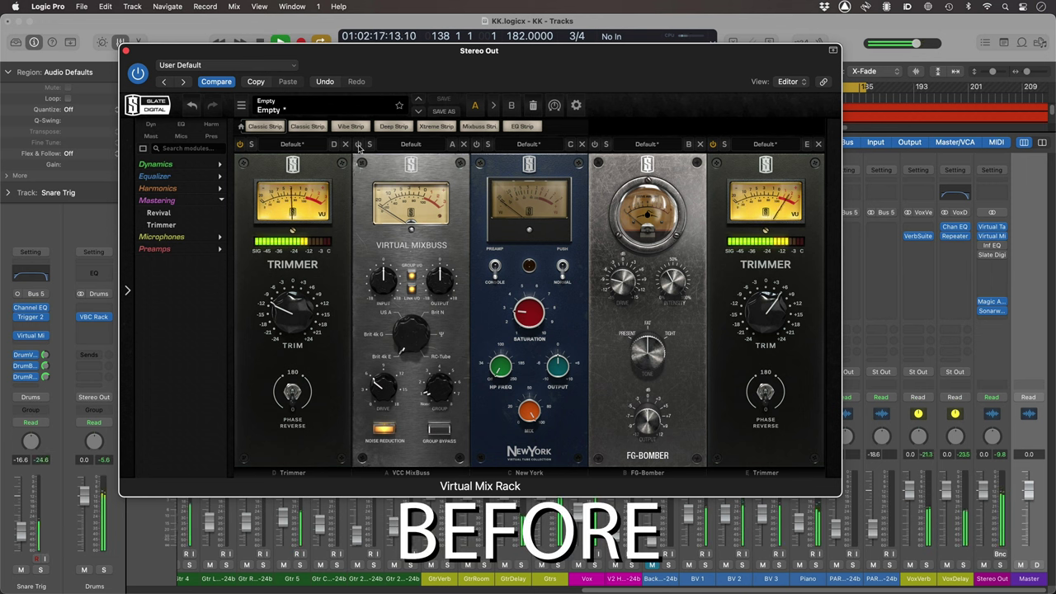
Re-enable VCC MixBuss, New York and FG-Bomber one by one, then bypass the entire Virtual Mix Rack
{"action": "left_click", "coordinate": [358, 144]}
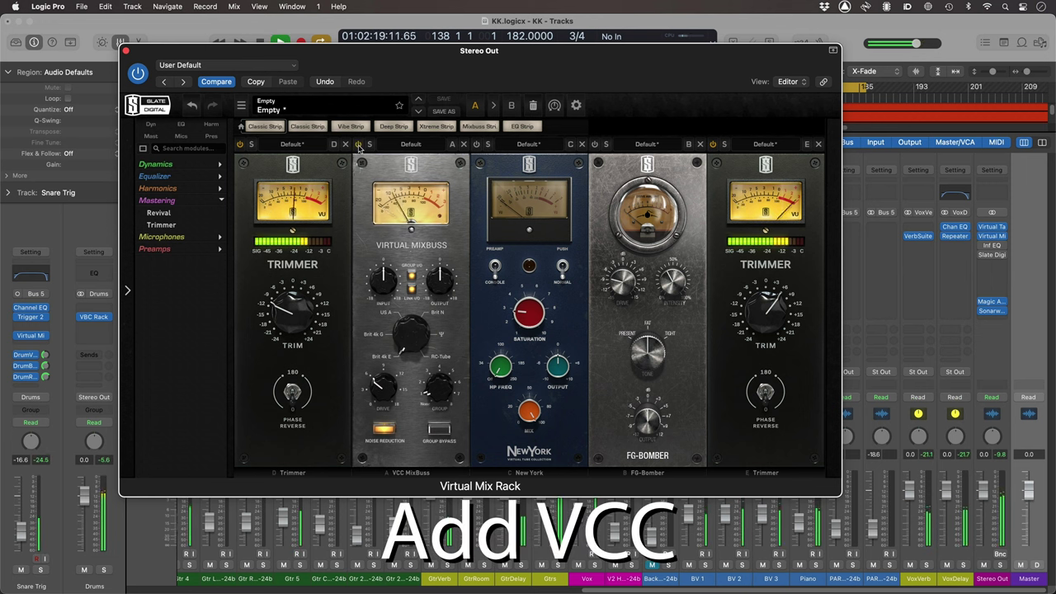
{"action": "left_click", "coordinate": [477, 144]}
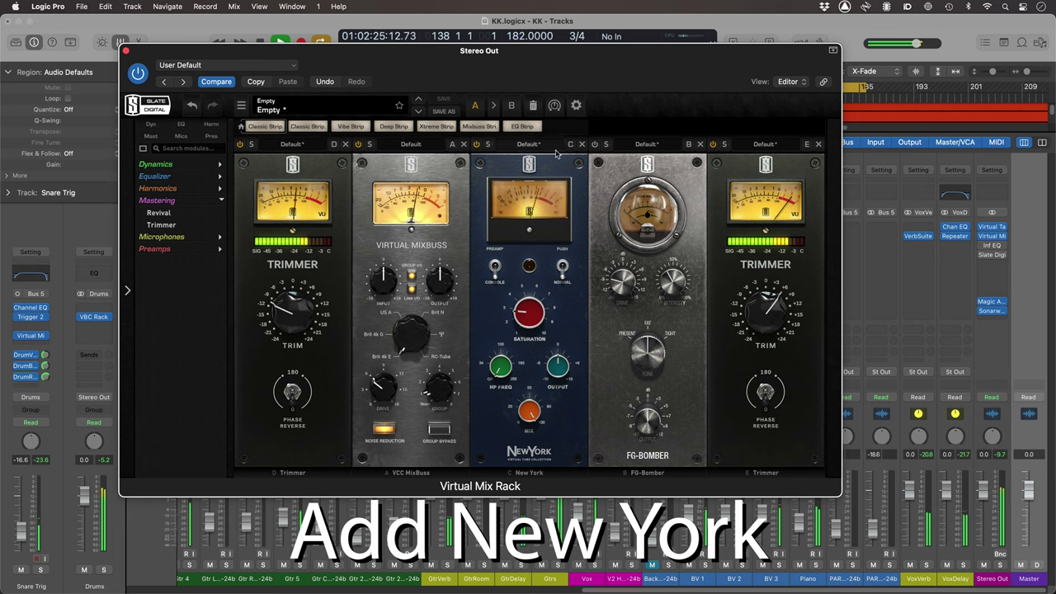
{"action": "left_click", "coordinate": [595, 144]}
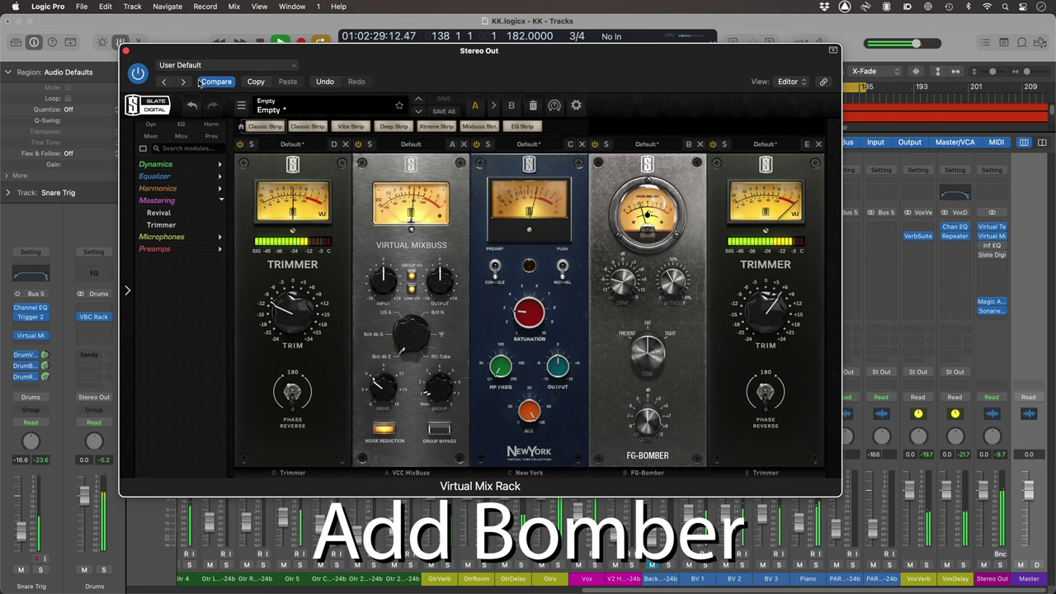
{"action": "left_click", "coordinate": [138, 73]}
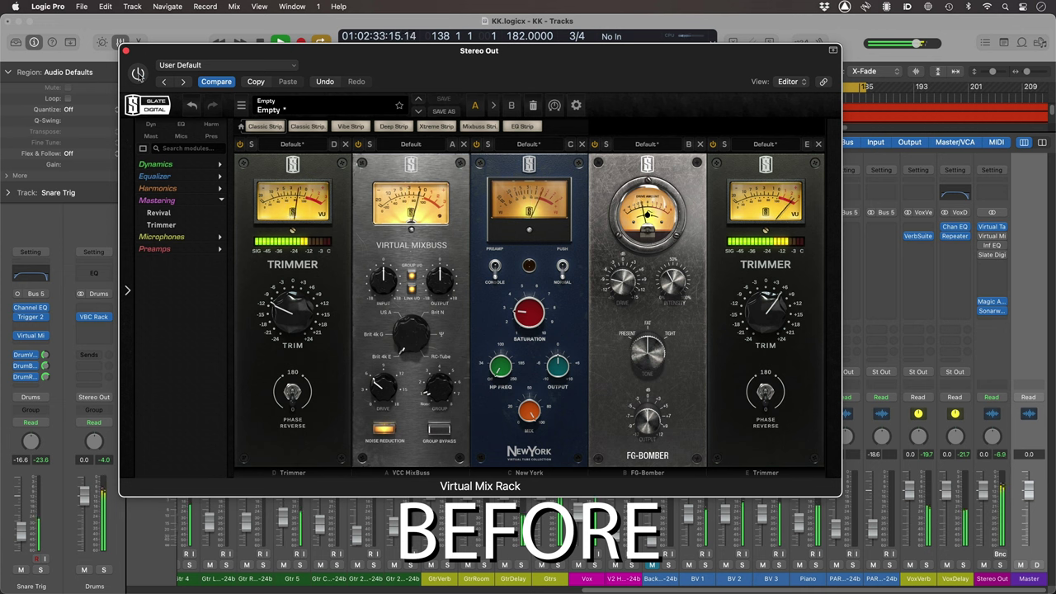
Un-bypass the Virtual Mix Rack on Stereo Out so all five modules are active
{"action": "left_click", "coordinate": [137, 73]}
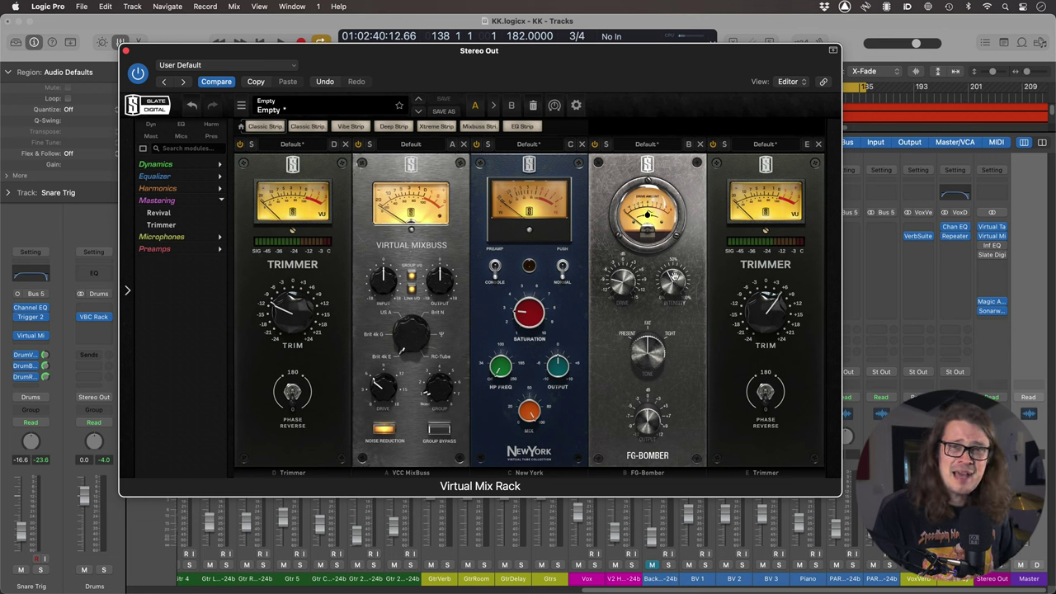
Raise the FG-Bomber intensity during playback, compare it off and on, and leave it on
{"action": "left_click_drag", "start_coordinate": [674, 276], "coordinate": [675, 334]}
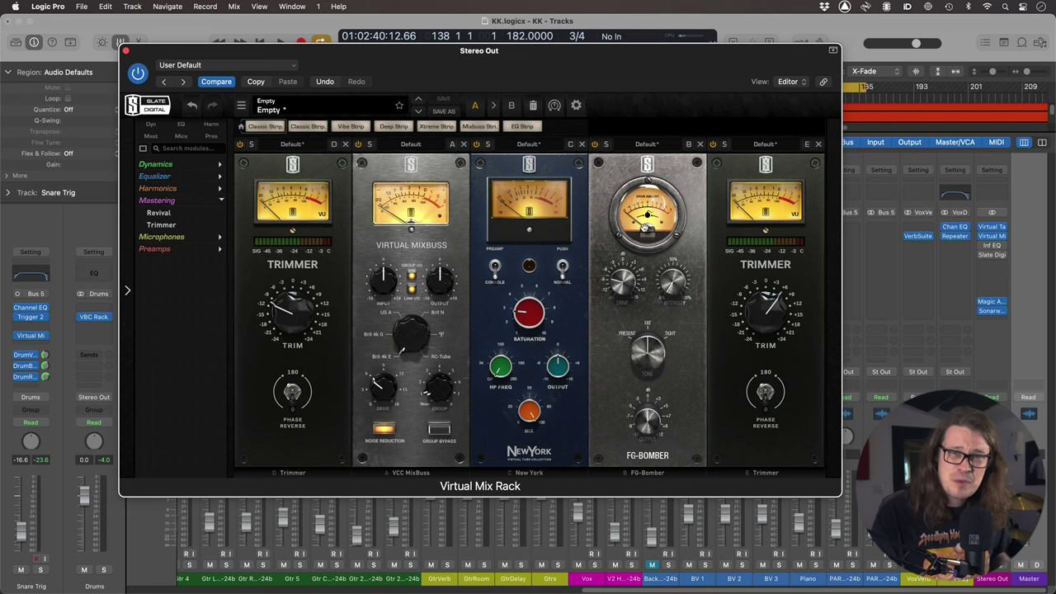
{"action": "key", "text": "space"}
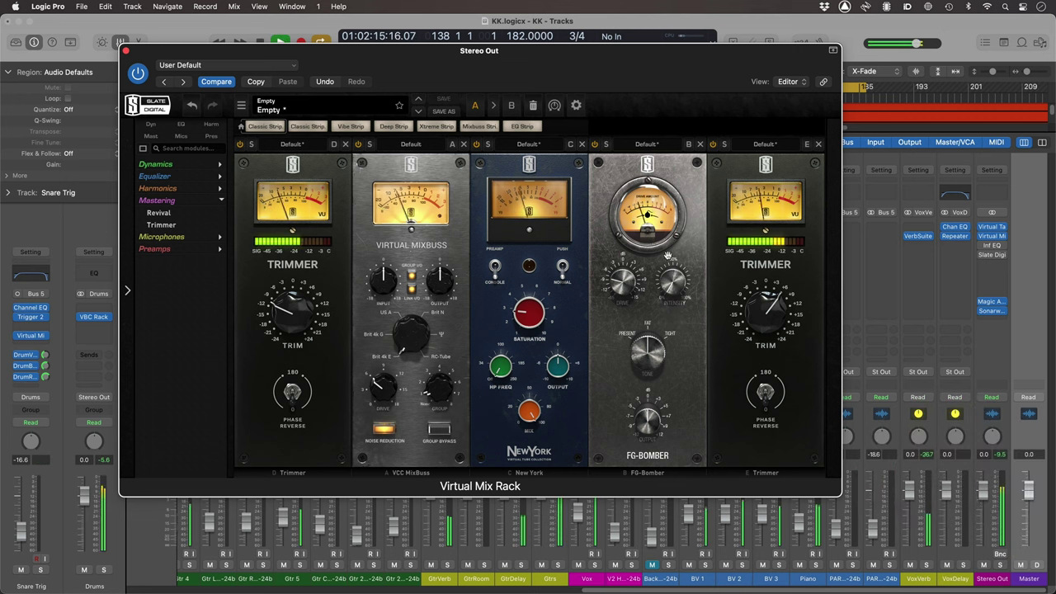
{"action": "left_click_drag", "start_coordinate": [675, 284], "coordinate": [672, 216]}
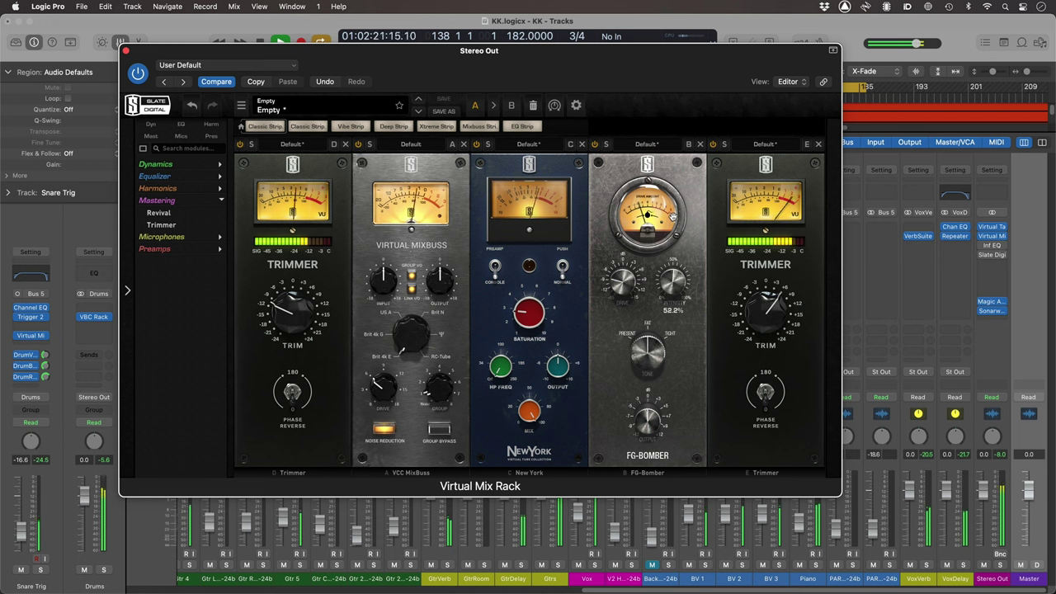
{"action": "left_click", "coordinate": [594, 145]}
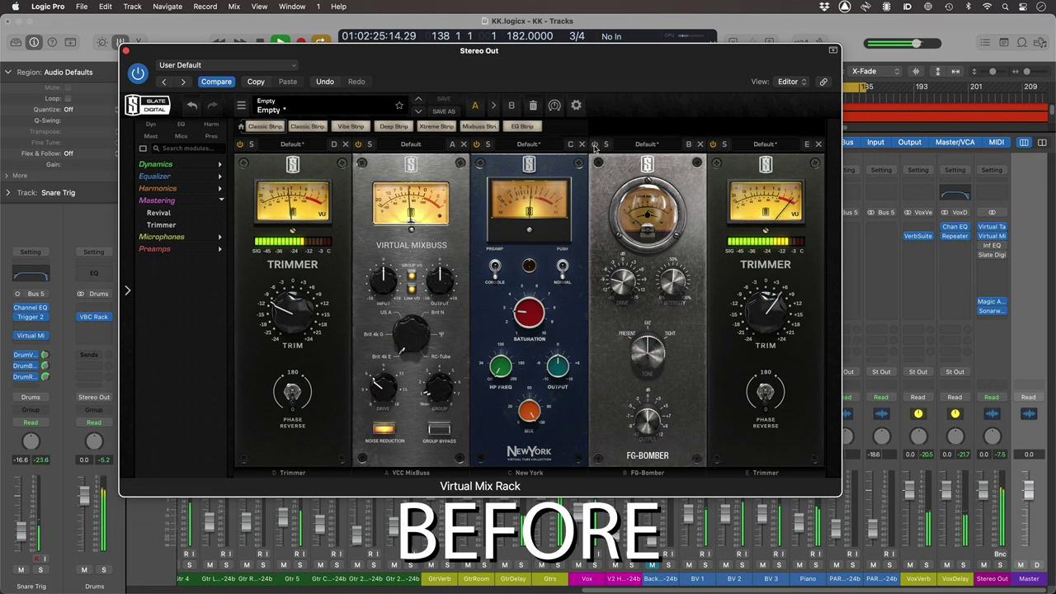
{"action": "left_click", "coordinate": [594, 146]}
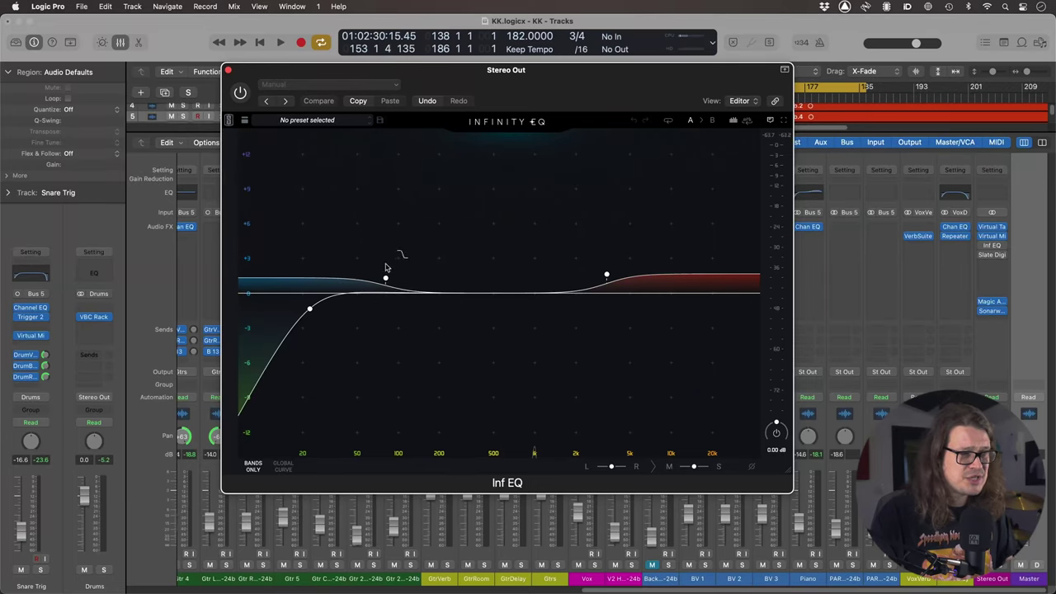
{"action": "left_click", "coordinate": [309, 309]}
{"action": "left_click", "coordinate": [309, 309]}
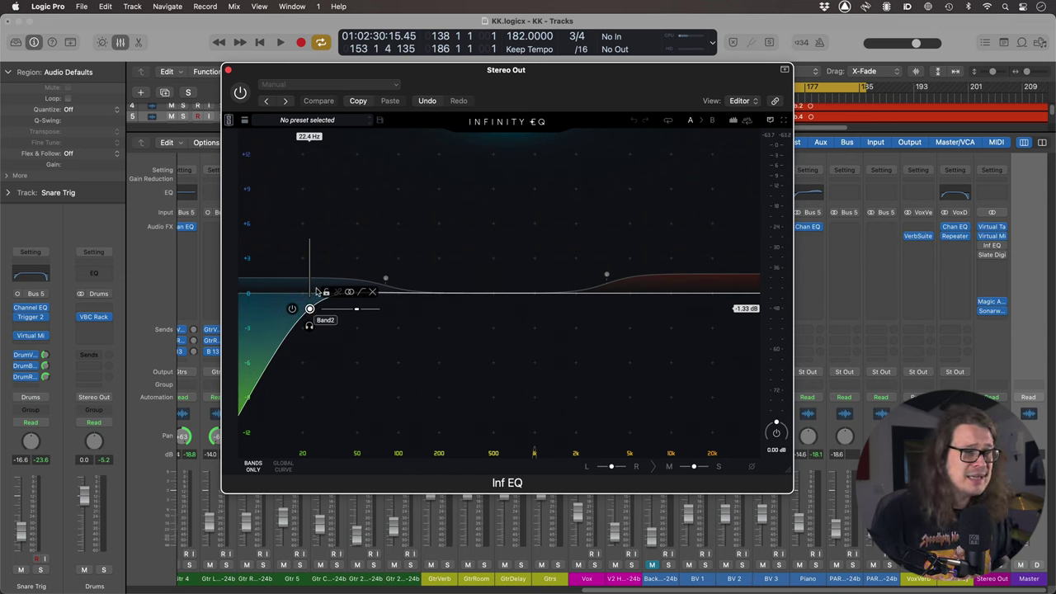
{"action": "left_click", "coordinate": [385, 281]}
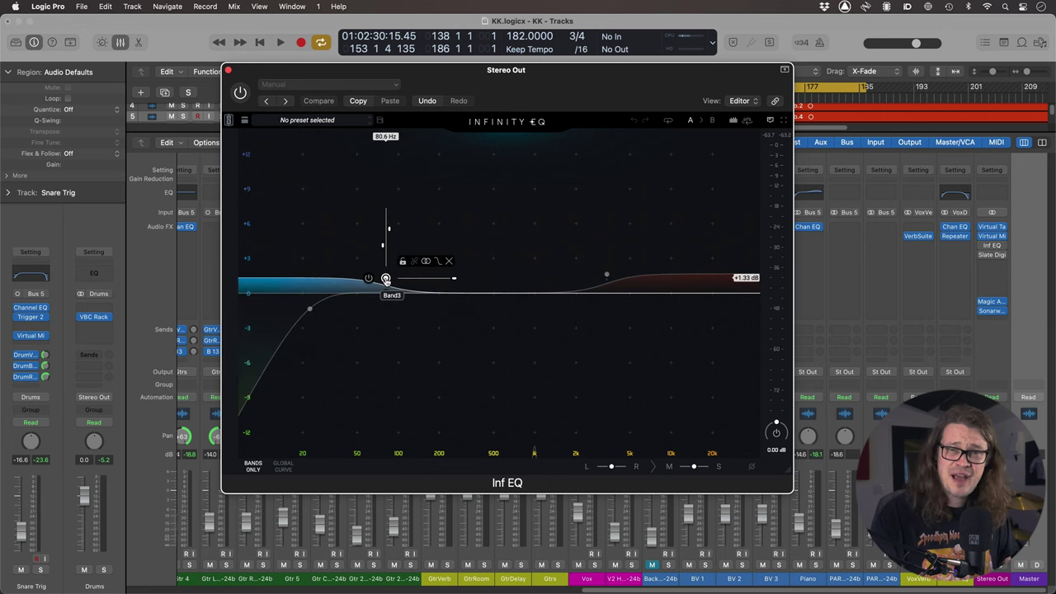
{"action": "left_click", "coordinate": [606, 275]}
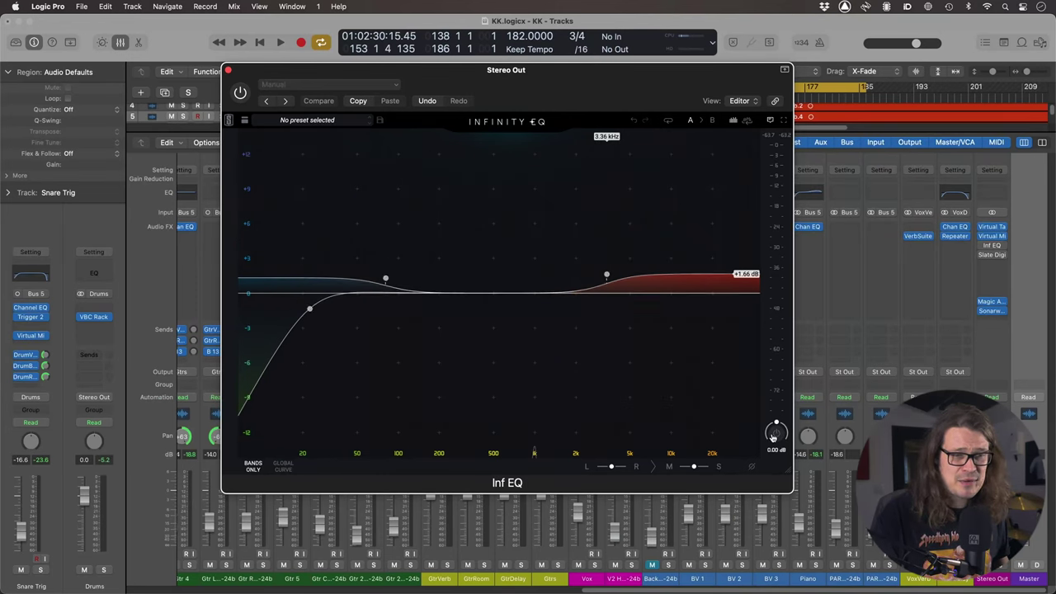
{"action": "left_click", "coordinate": [775, 433]}
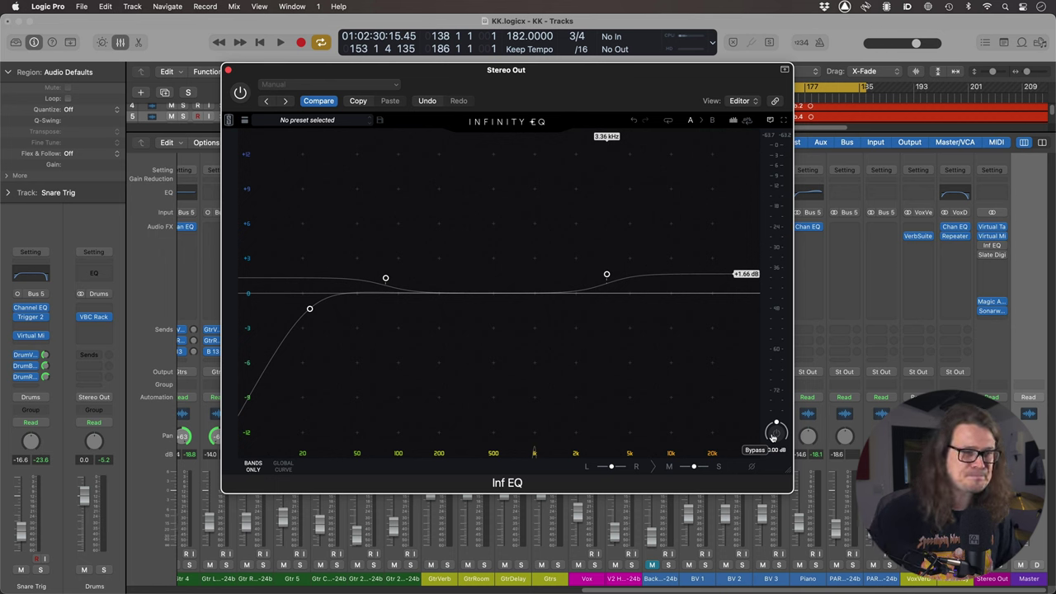
{"action": "key", "text": "space"}
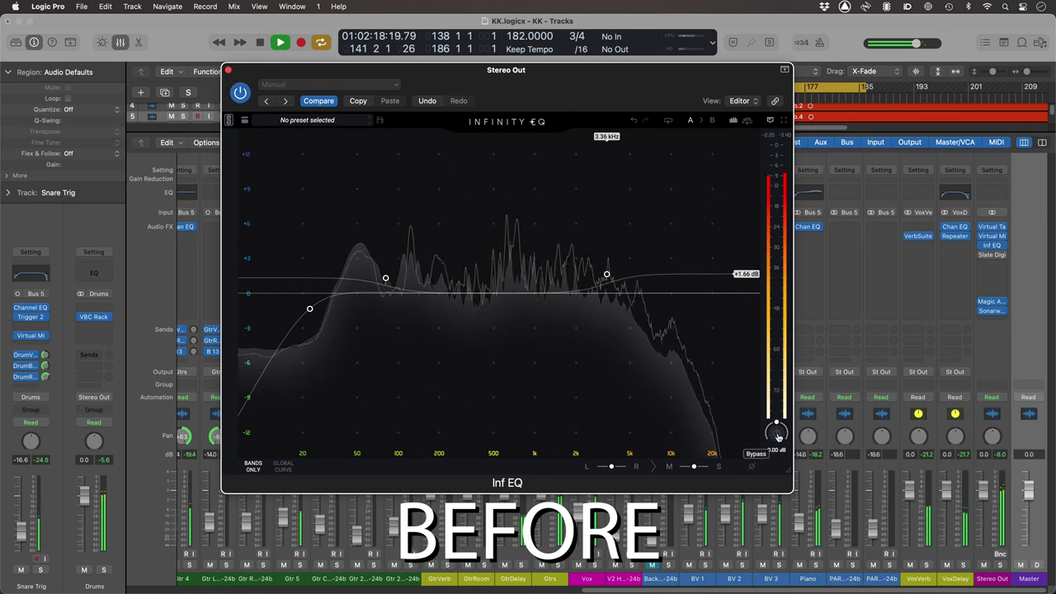
{"action": "left_click", "coordinate": [776, 433]}
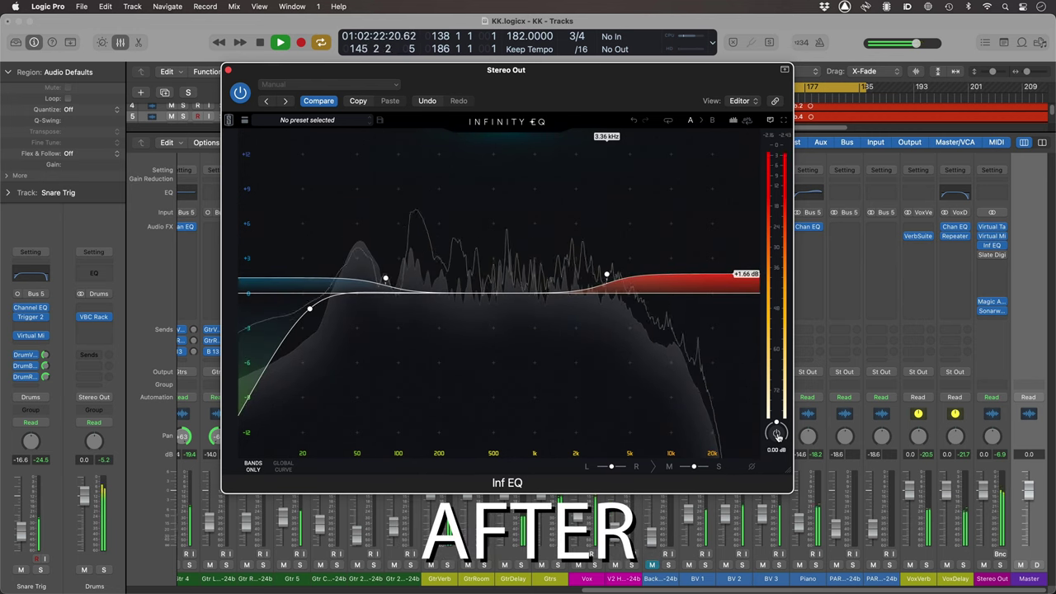
{"action": "left_click", "coordinate": [777, 433]}
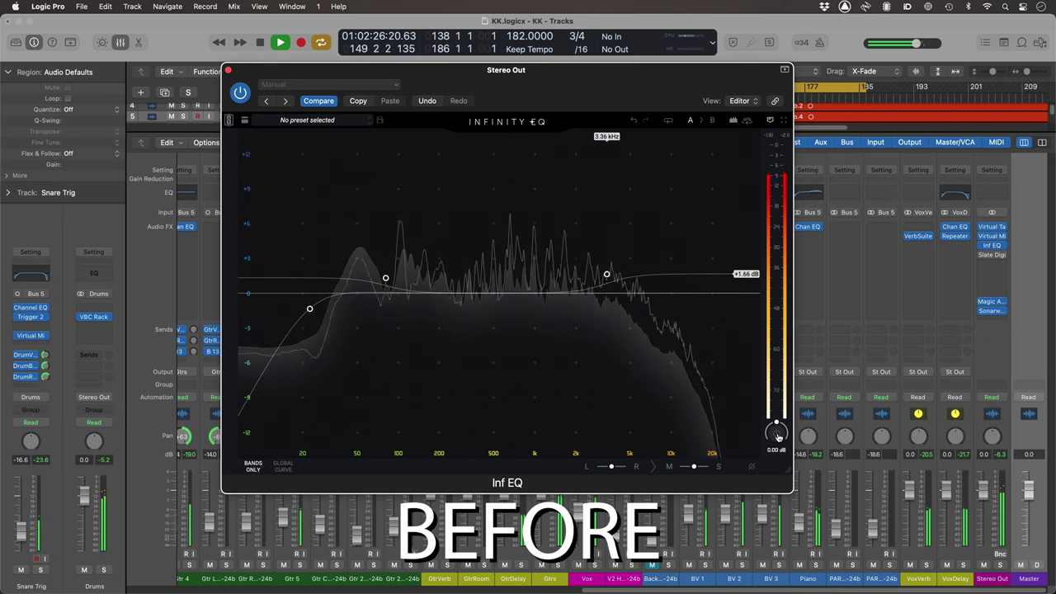
{"action": "left_click", "coordinate": [776, 433]}
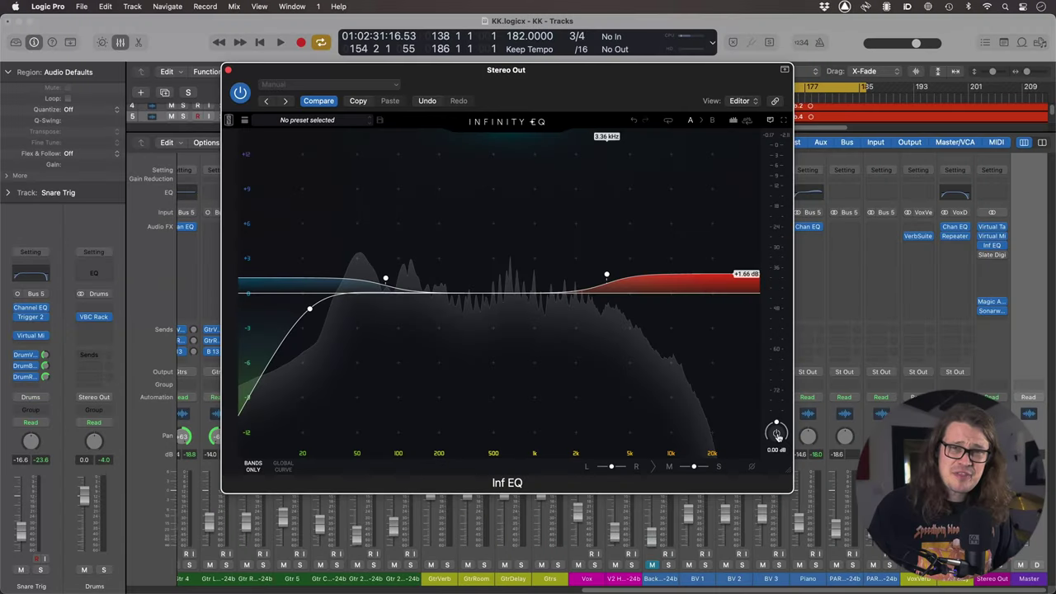
Set the Inf EQ 3.36 kHz high shelf to side-only (S 100%) and play it back
{"action": "left_click", "coordinate": [606, 276]}
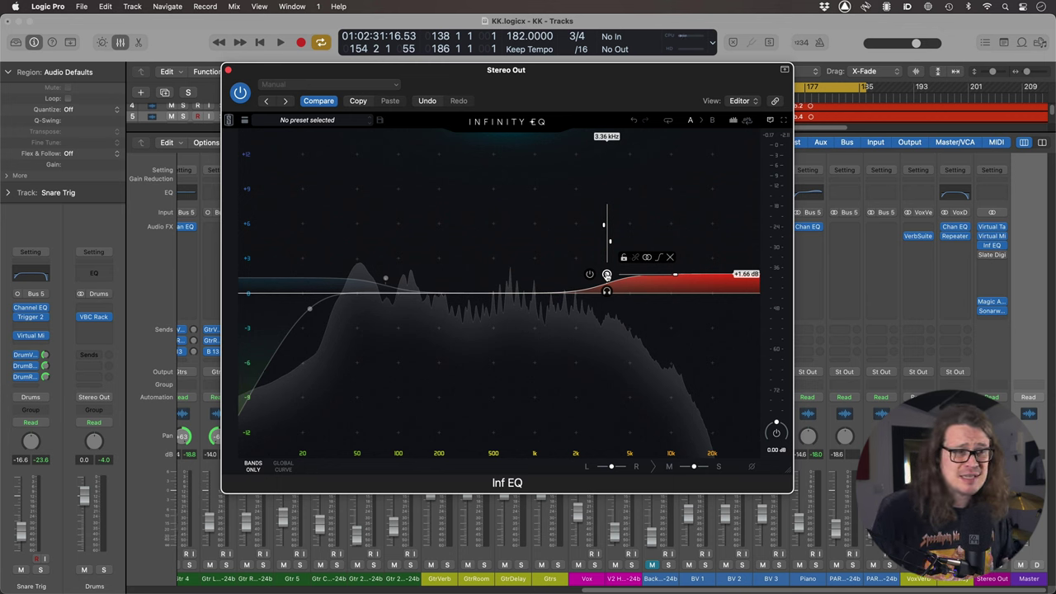
{"action": "left_click", "coordinate": [649, 259]}
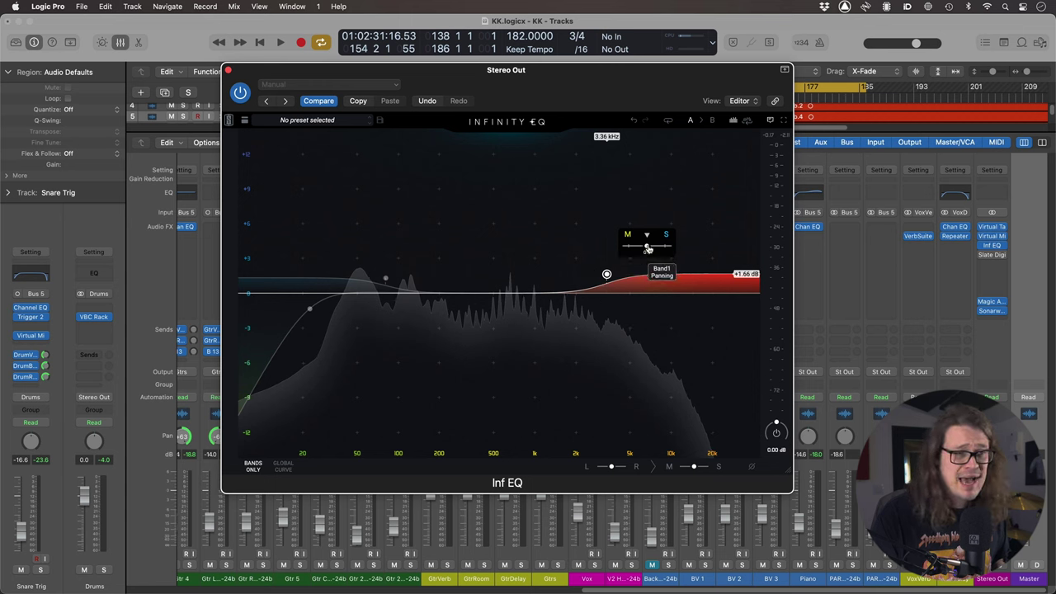
{"action": "left_click_drag", "start_coordinate": [649, 250], "coordinate": [665, 246]}
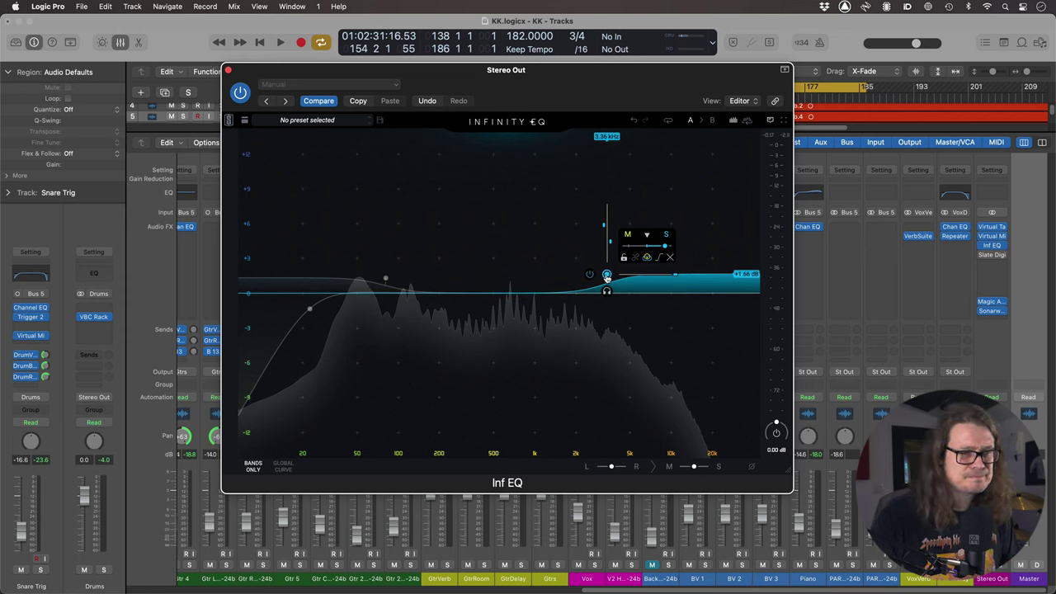
{"action": "key", "text": "space"}
Boost the side high shelf to +5.41 dB, then compare it off and on, leaving it active
{"action": "left_click_drag", "start_coordinate": [606, 275], "coordinate": [598, 232]}
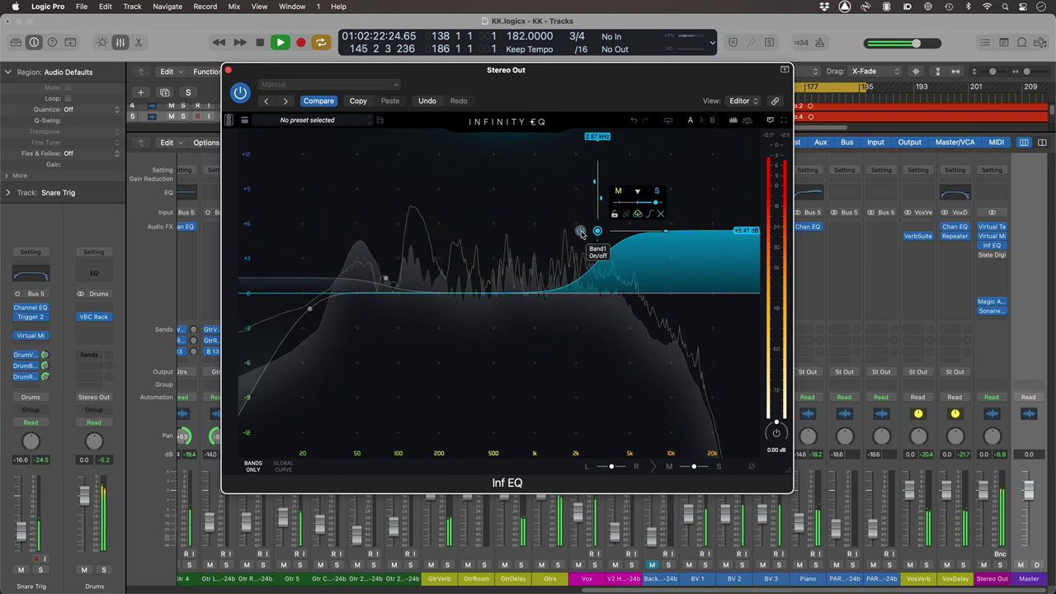
{"action": "left_click", "coordinate": [581, 231]}
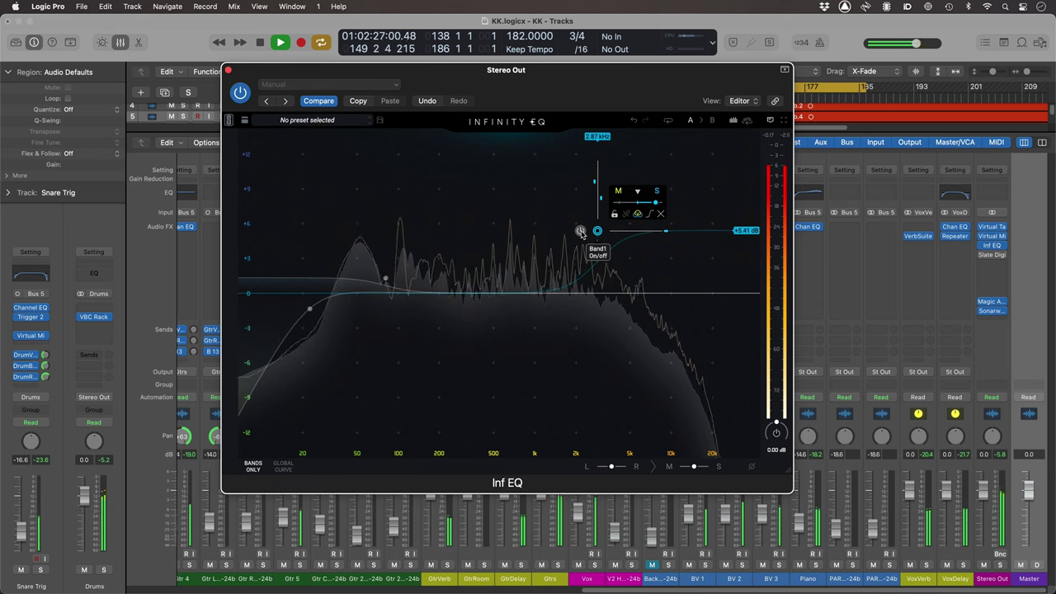
{"action": "left_click", "coordinate": [581, 232]}
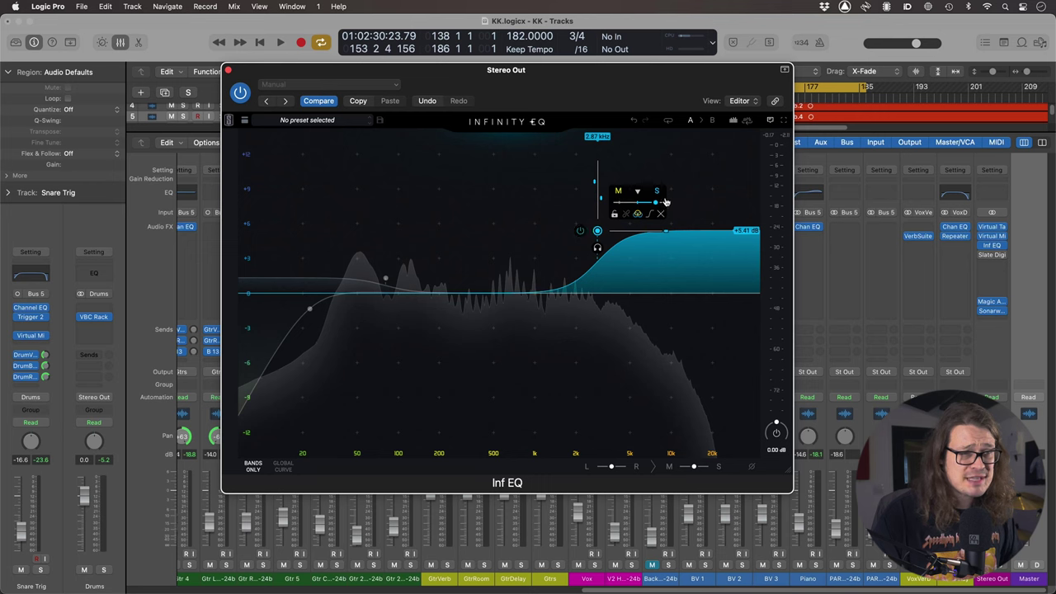
Audition the high shelf as side-only, reset it to stereo, then apply it to the mid only
{"action": "left_click_drag", "start_coordinate": [656, 207], "coordinate": [657, 208]}
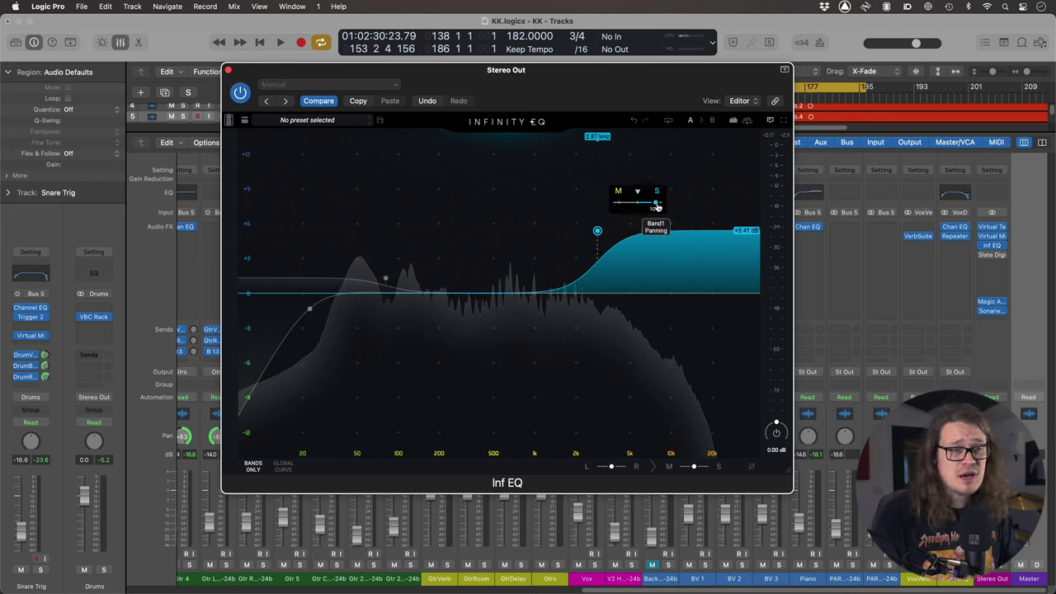
{"action": "left_click_drag", "start_coordinate": [657, 207], "coordinate": [660, 207]}
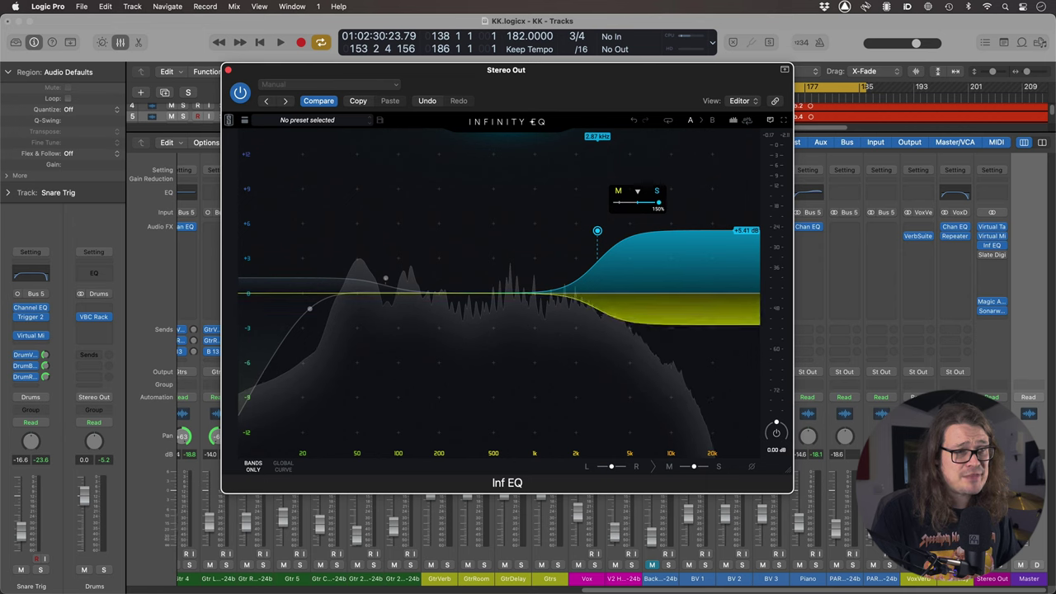
{"action": "double_click", "coordinate": [659, 204]}
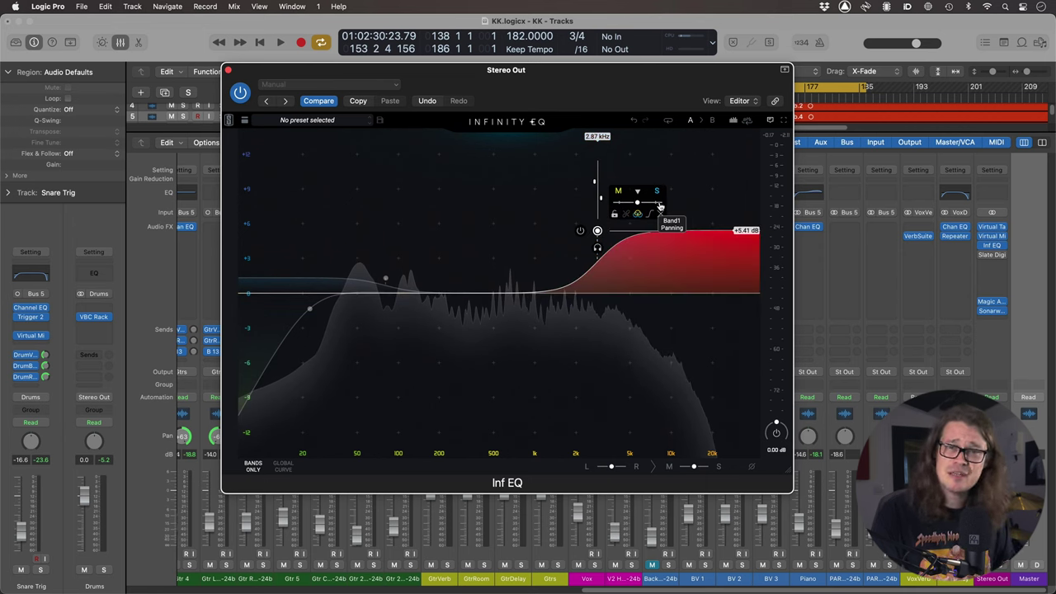
{"action": "left_click_drag", "start_coordinate": [637, 202], "coordinate": [618, 202]}
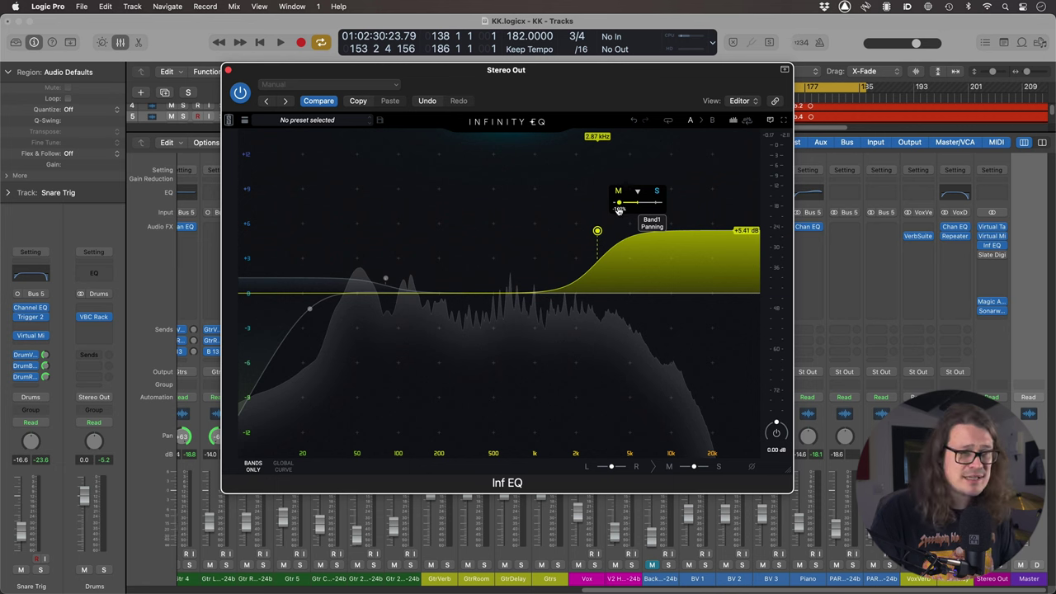
Lower the shelf boost to about +1.85 dB and play back the EQ
{"action": "left_click_drag", "start_coordinate": [598, 232], "coordinate": [597, 273]}
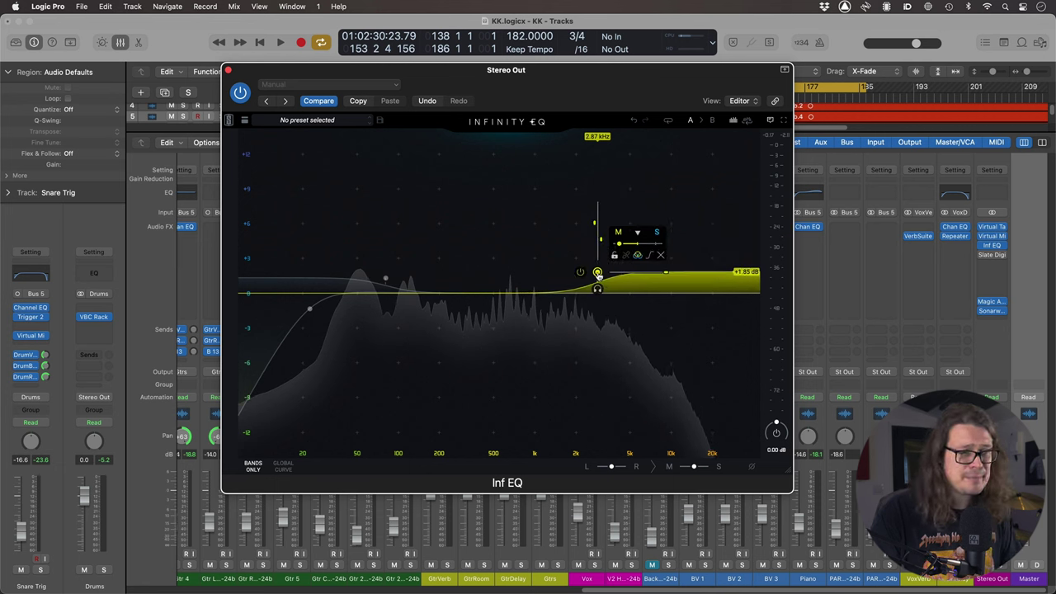
{"action": "key", "text": "space"}
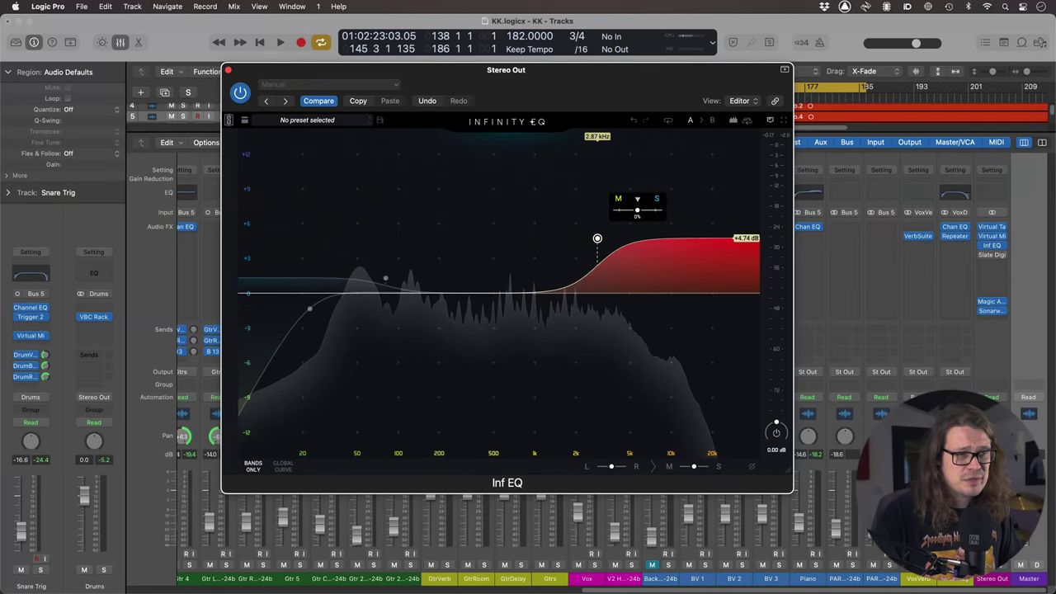
{"action": "mouse_move", "coordinate": [609, 241]}
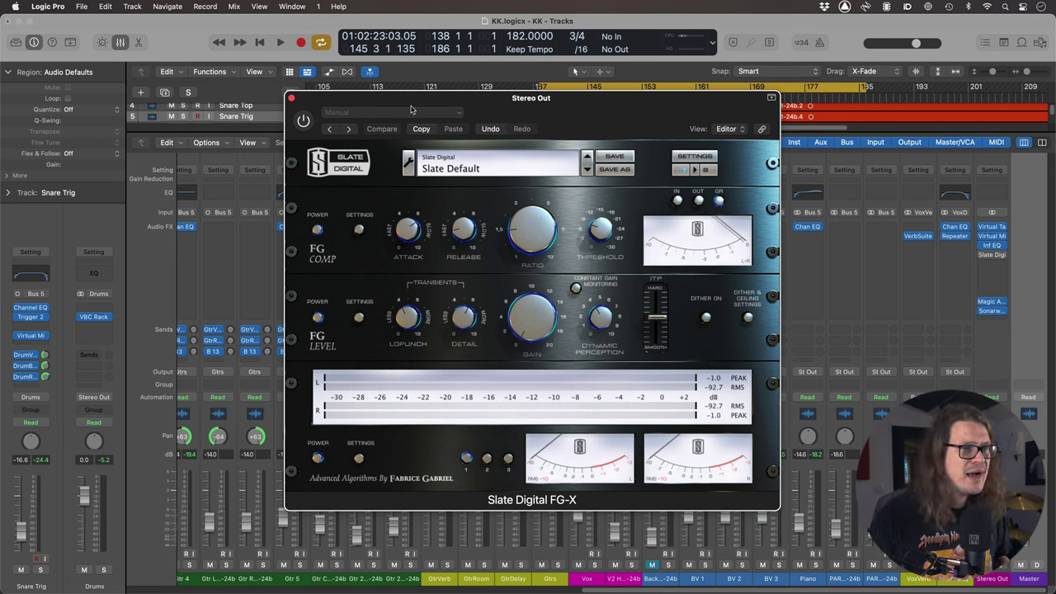
With FG Level switched off, A/B the FG COMP compressor twice during playback, ending engaged
{"action": "left_click", "coordinate": [318, 319]}
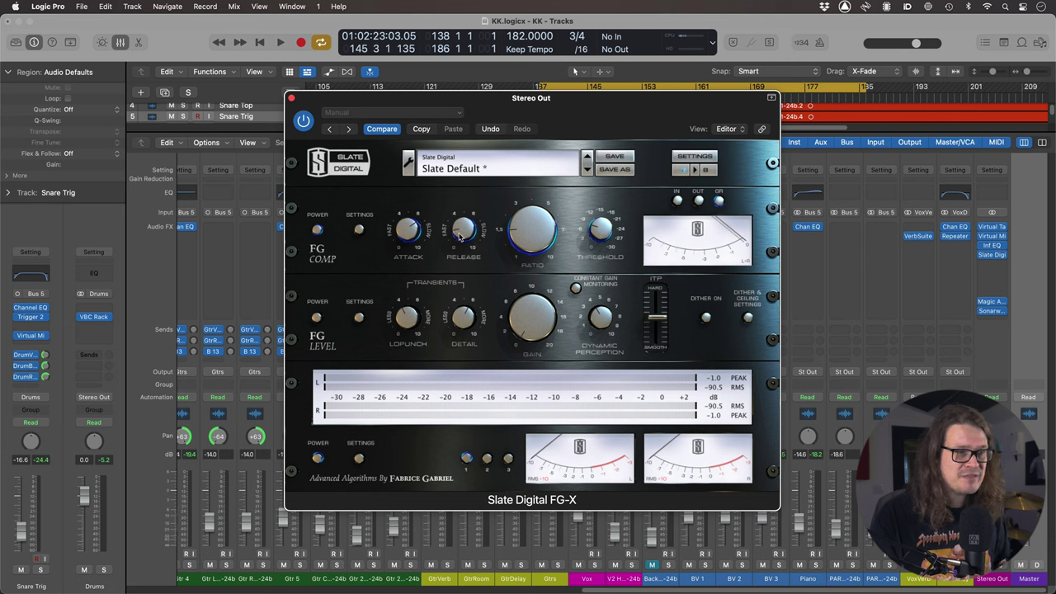
{"action": "left_click", "coordinate": [316, 231]}
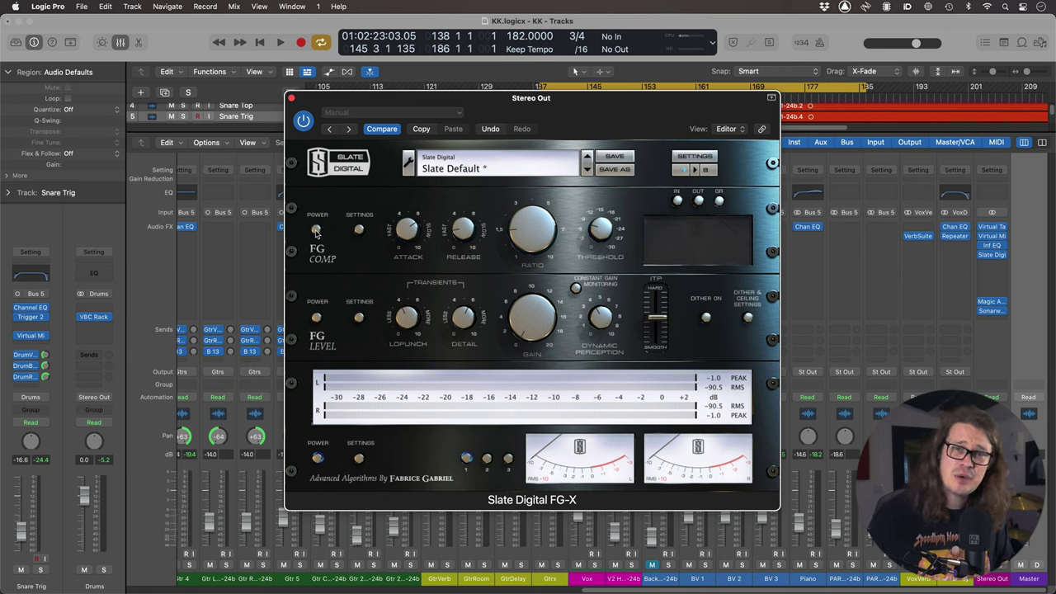
{"action": "key", "text": "space"}
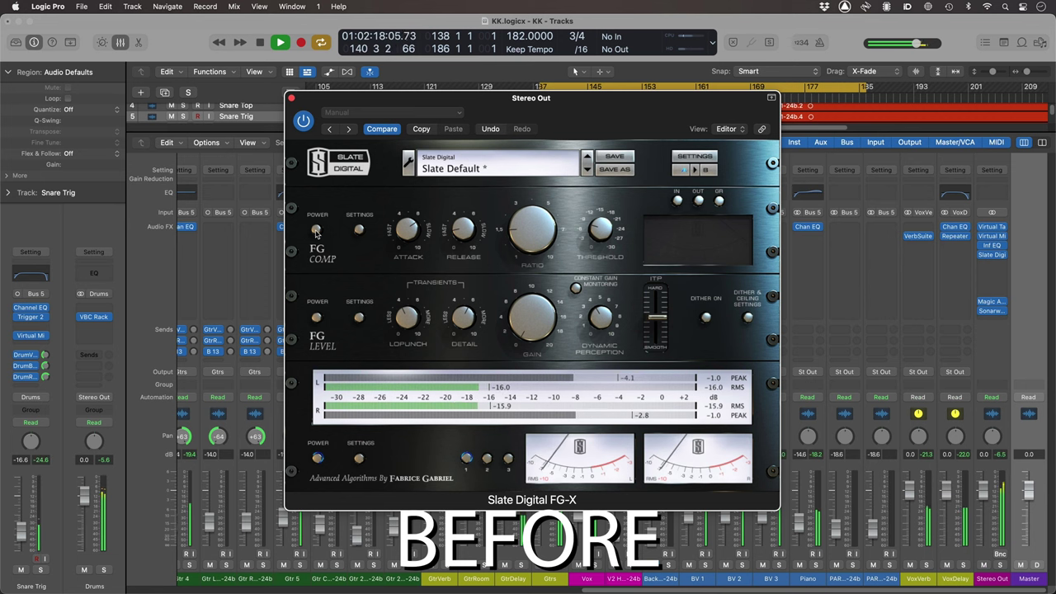
{"action": "left_click", "coordinate": [316, 231]}
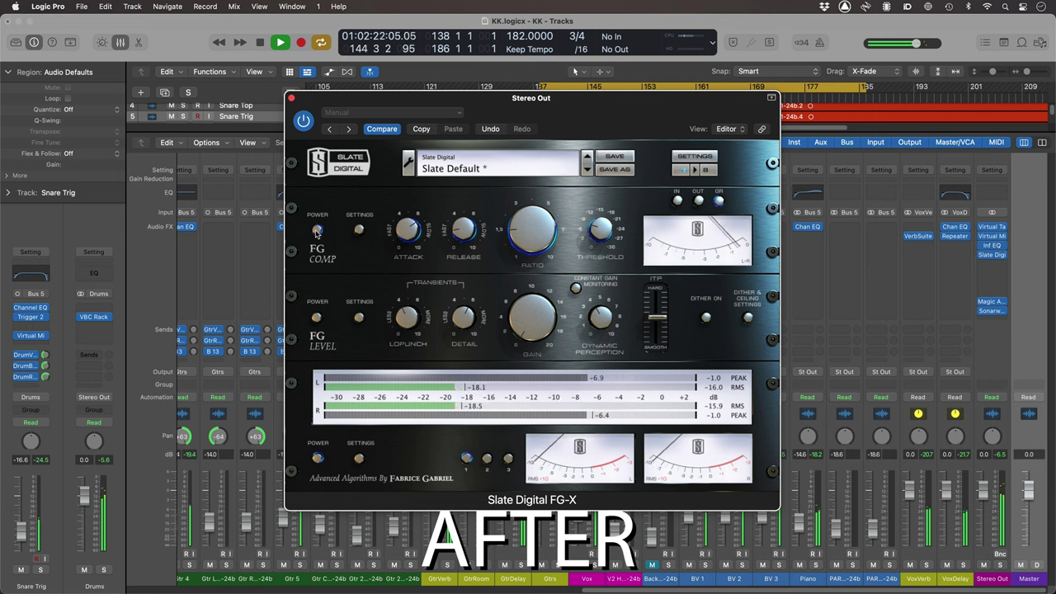
{"action": "left_click", "coordinate": [316, 231]}
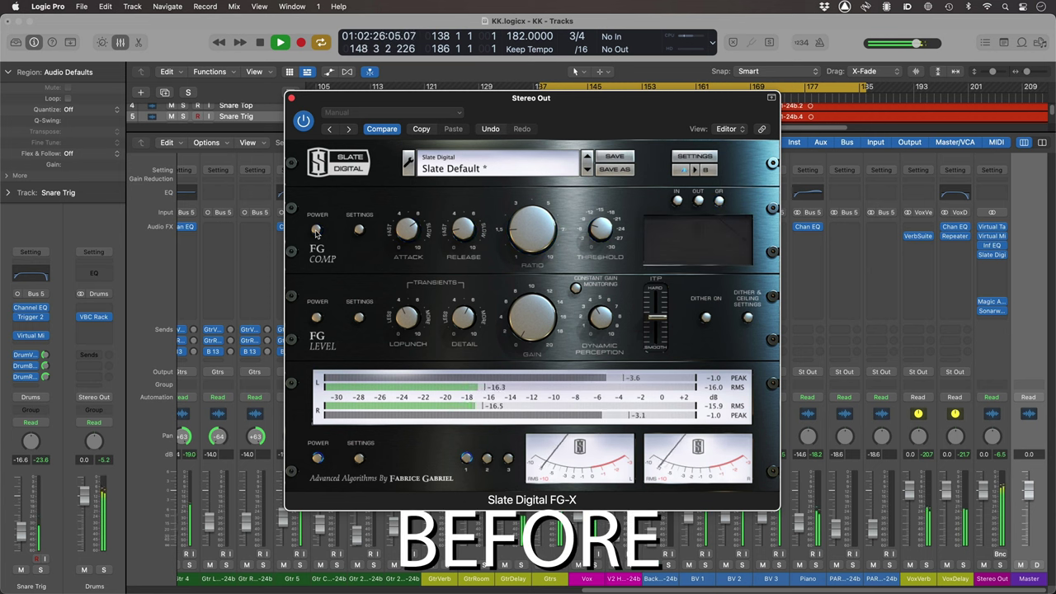
{"action": "left_click", "coordinate": [316, 231]}
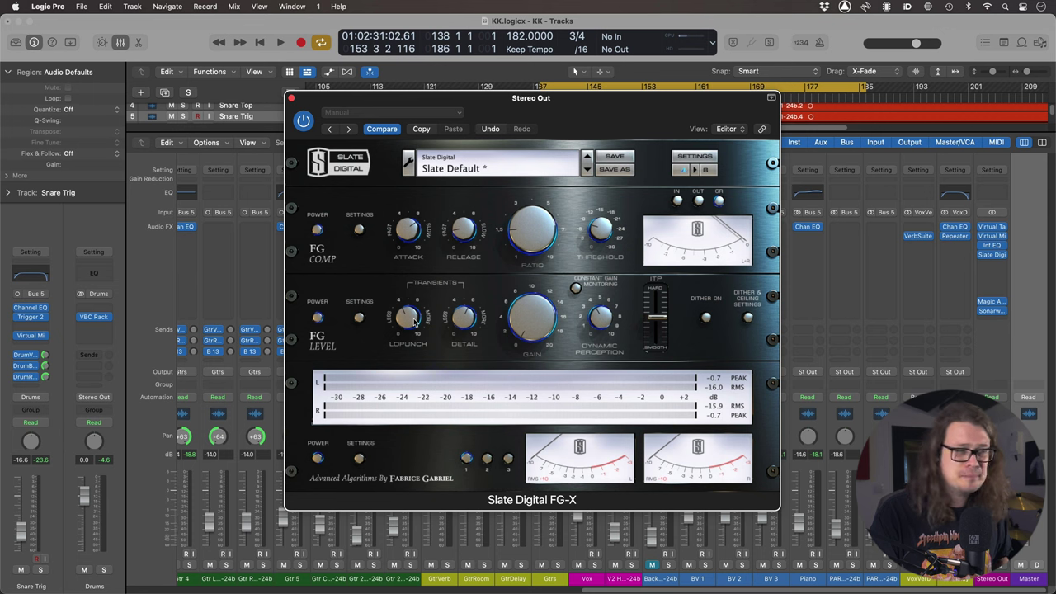
Power FG-X's FG Level section back on
{"action": "left_click", "coordinate": [317, 319]}
Play the mix and switch FG Level off, then back on, to compare
{"action": "key", "text": "space"}
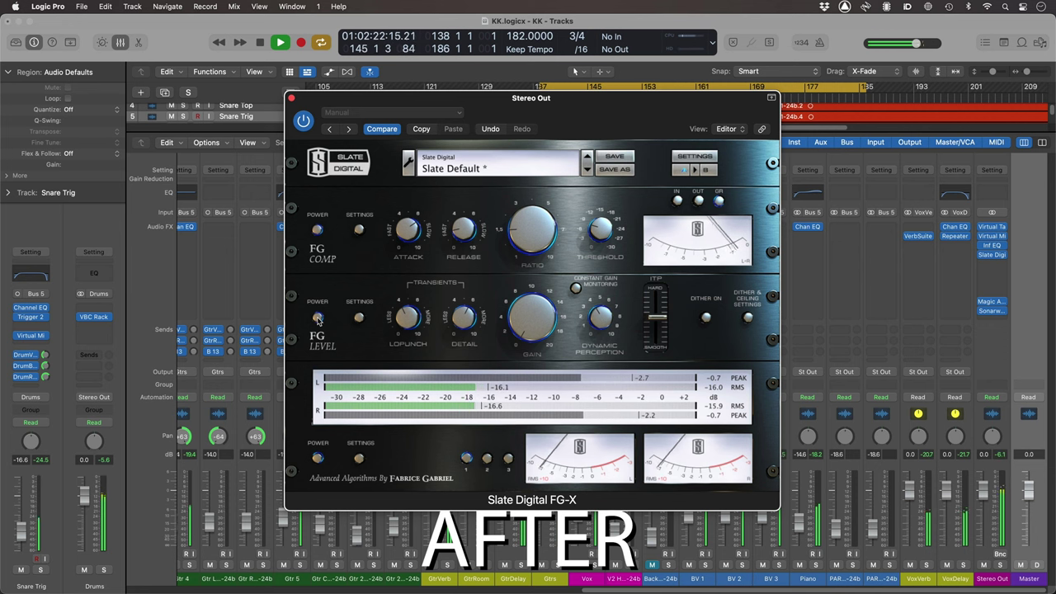
{"action": "left_click", "coordinate": [318, 320]}
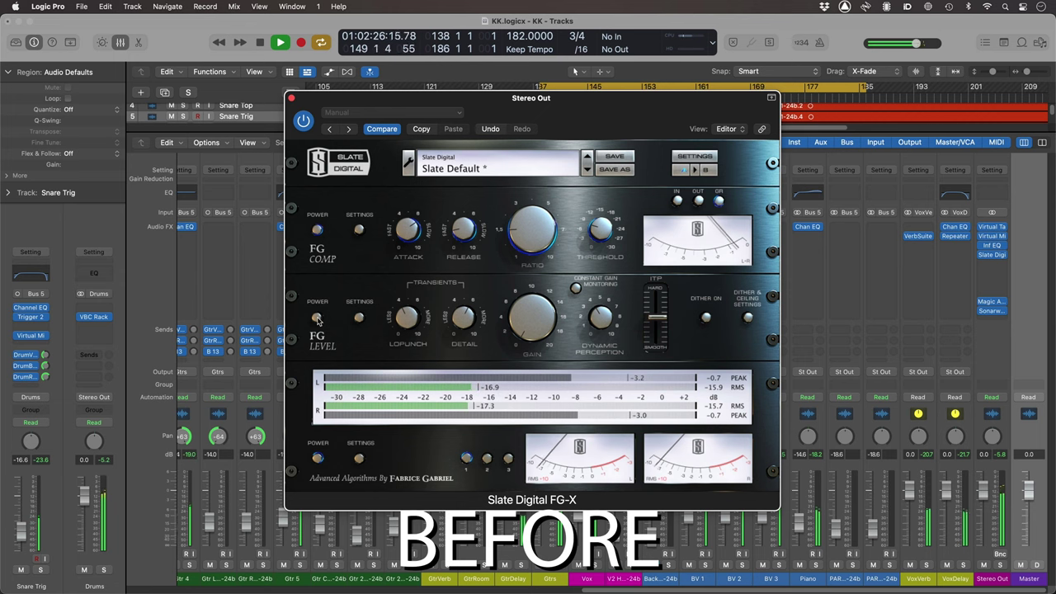
{"action": "left_click", "coordinate": [318, 320]}
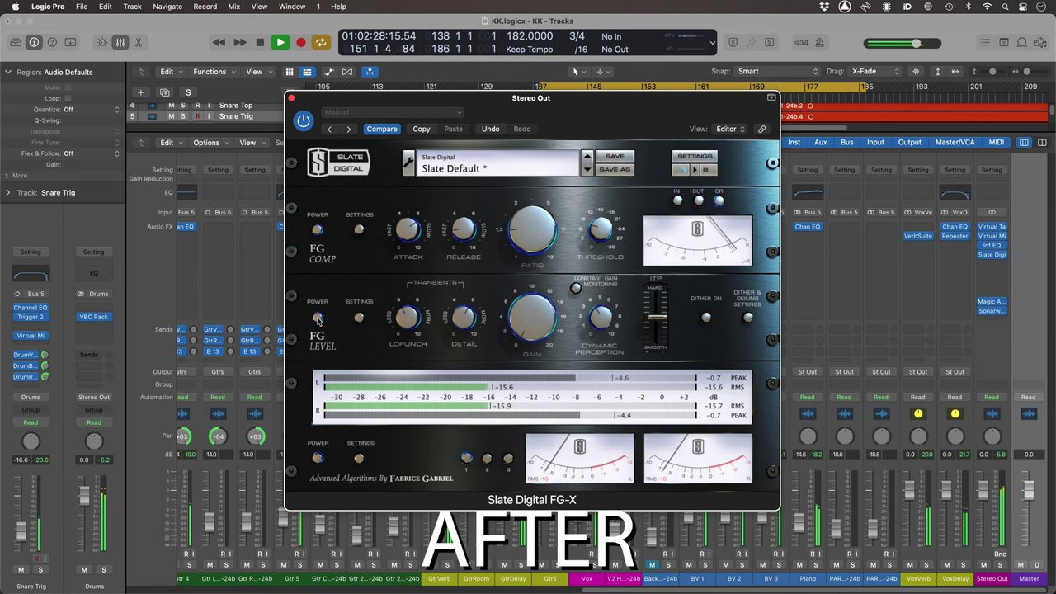